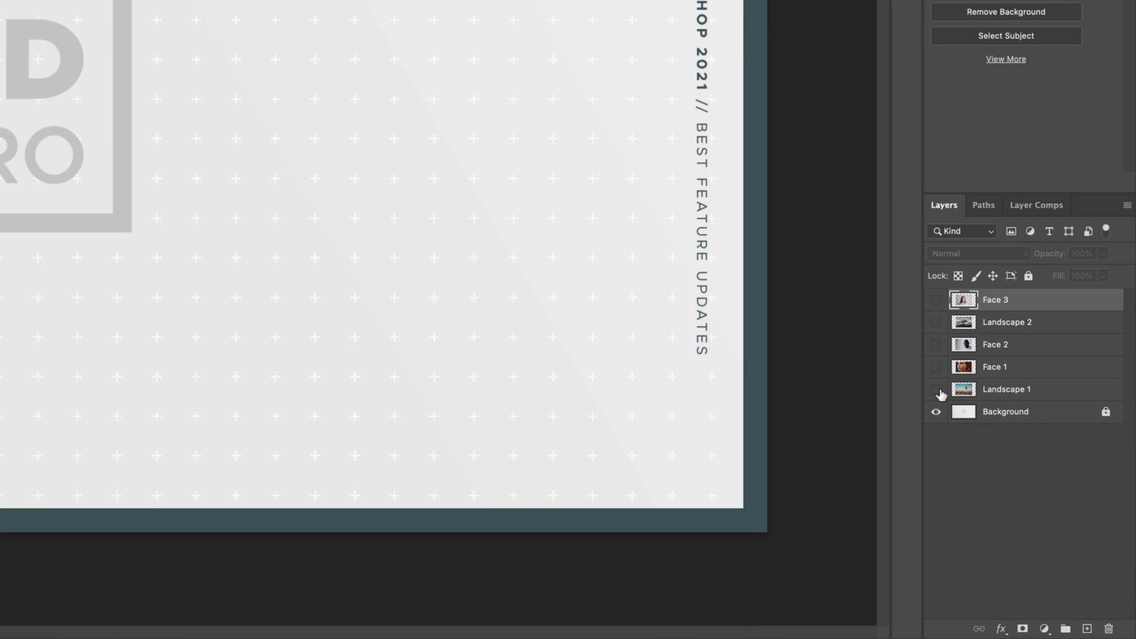
Show and select the Landscape 1 layer, start Sky Replacement on it and open the sky presets.
left_click(937, 391)
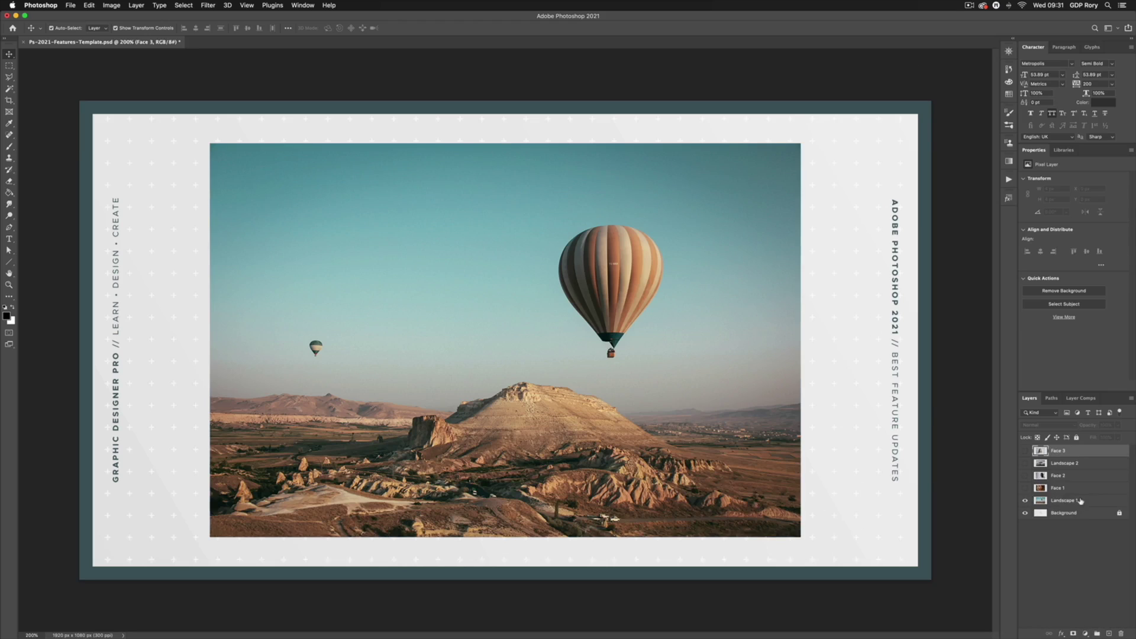
left_click(1080, 501)
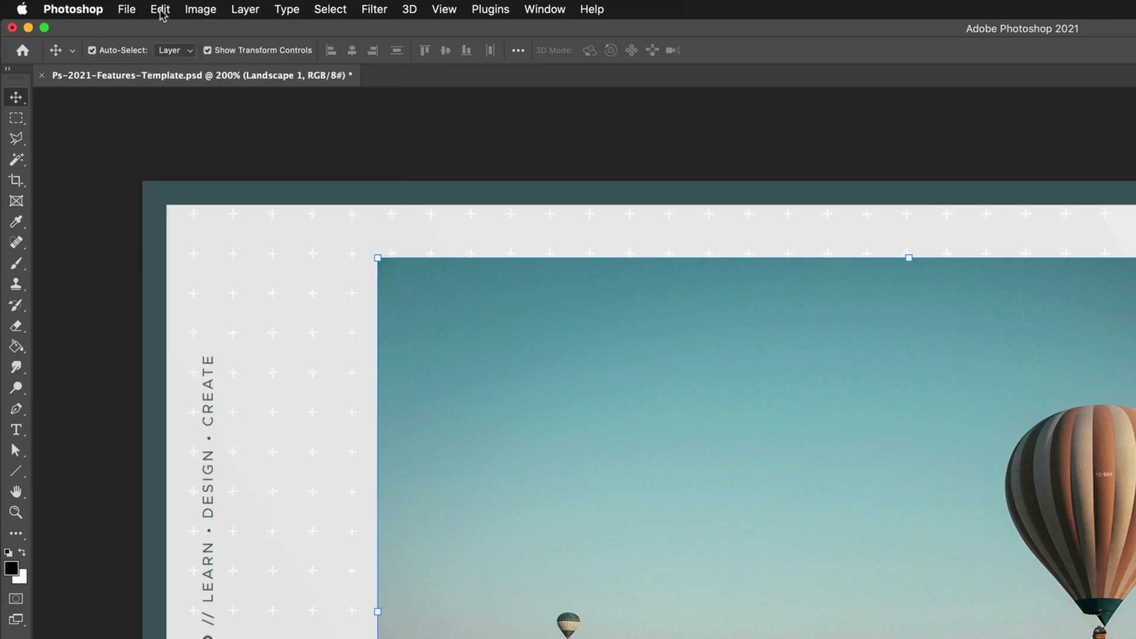
left_click(89, 5)
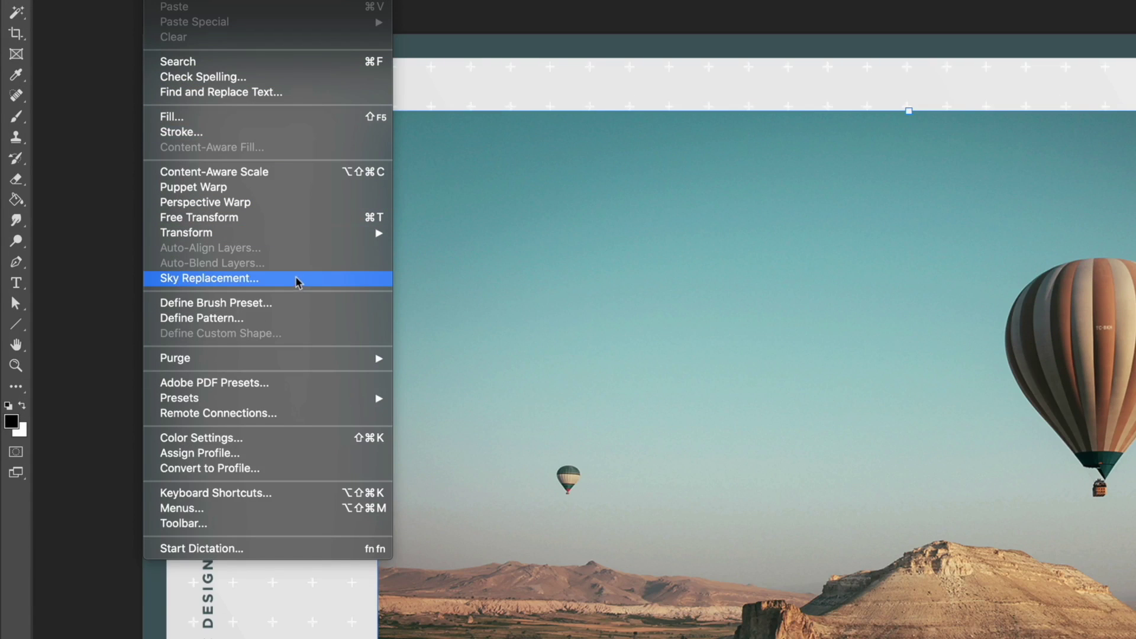
left_click(293, 279)
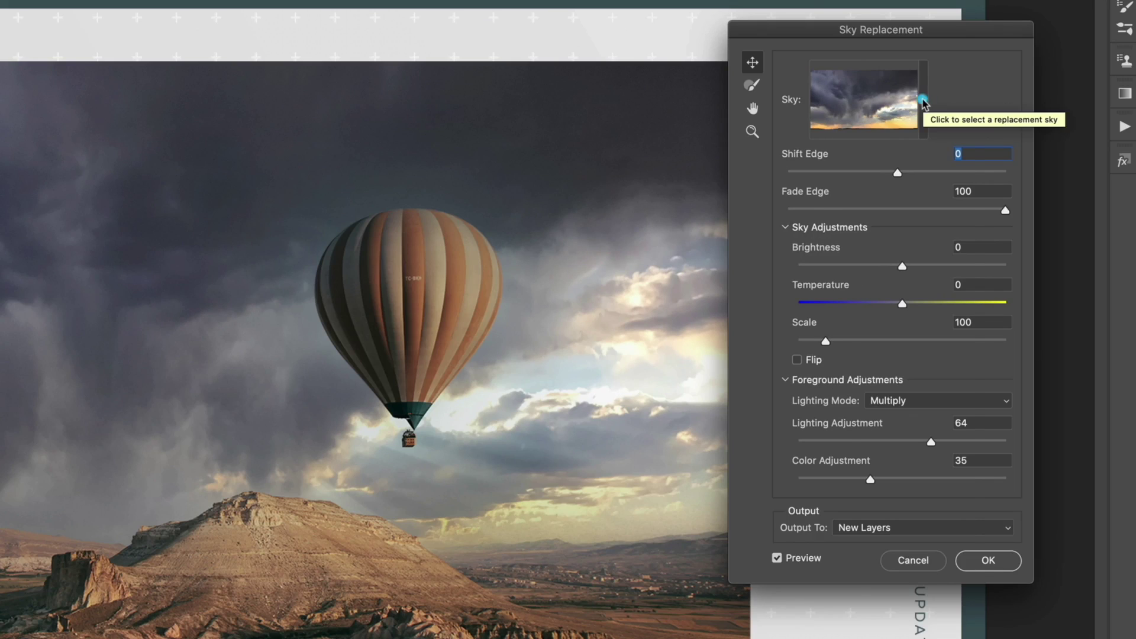
left_click(923, 101)
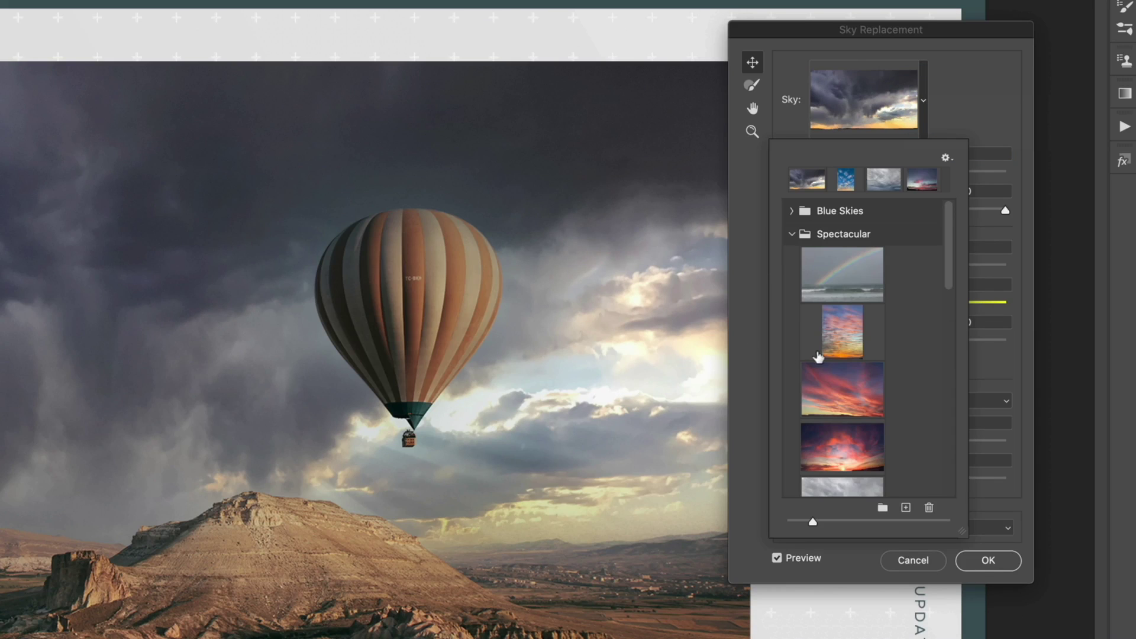
Browse the preset skies and try the wispy-cloud sky from the Blue Skies group.
scroll(818, 357, "down", 5)
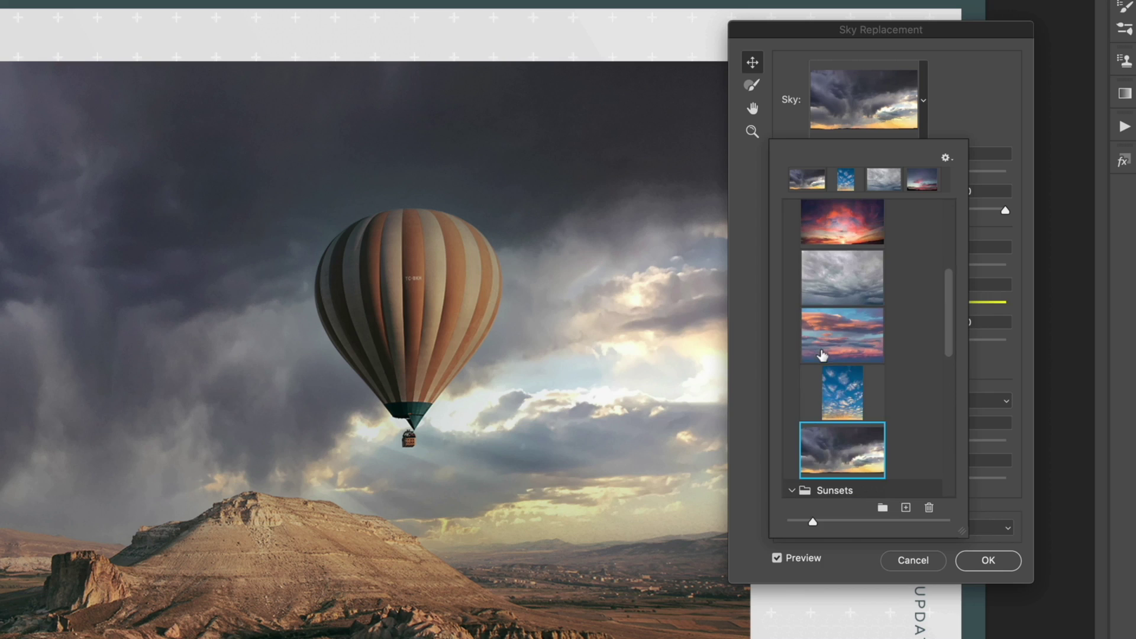
left_click_drag(944, 350, 939, 263)
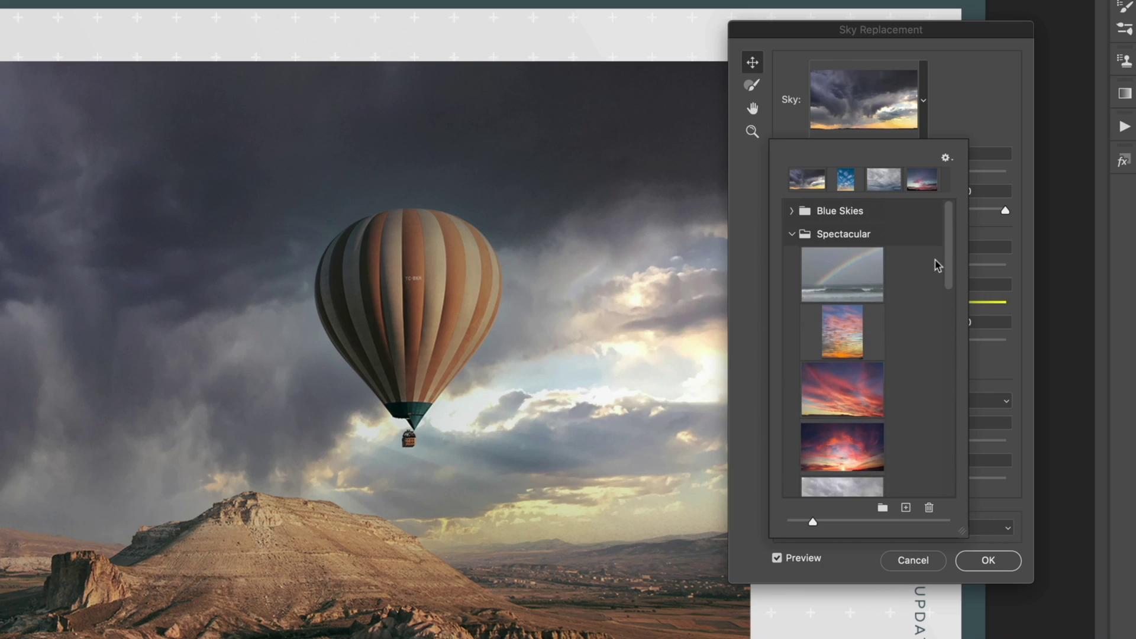
left_click(790, 213)
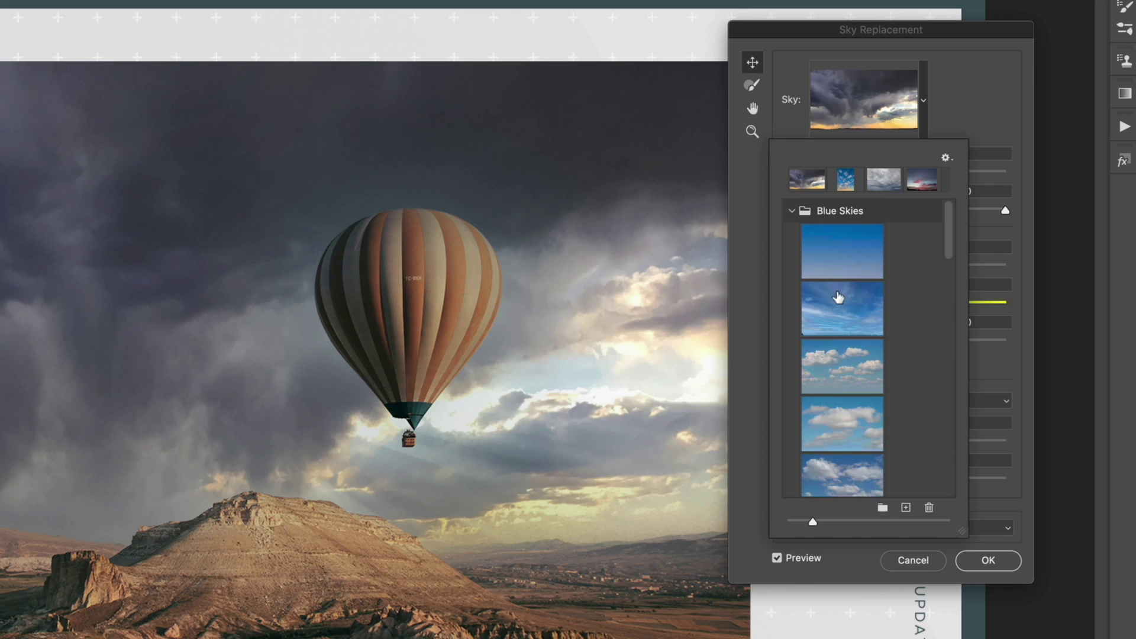
left_click(836, 312)
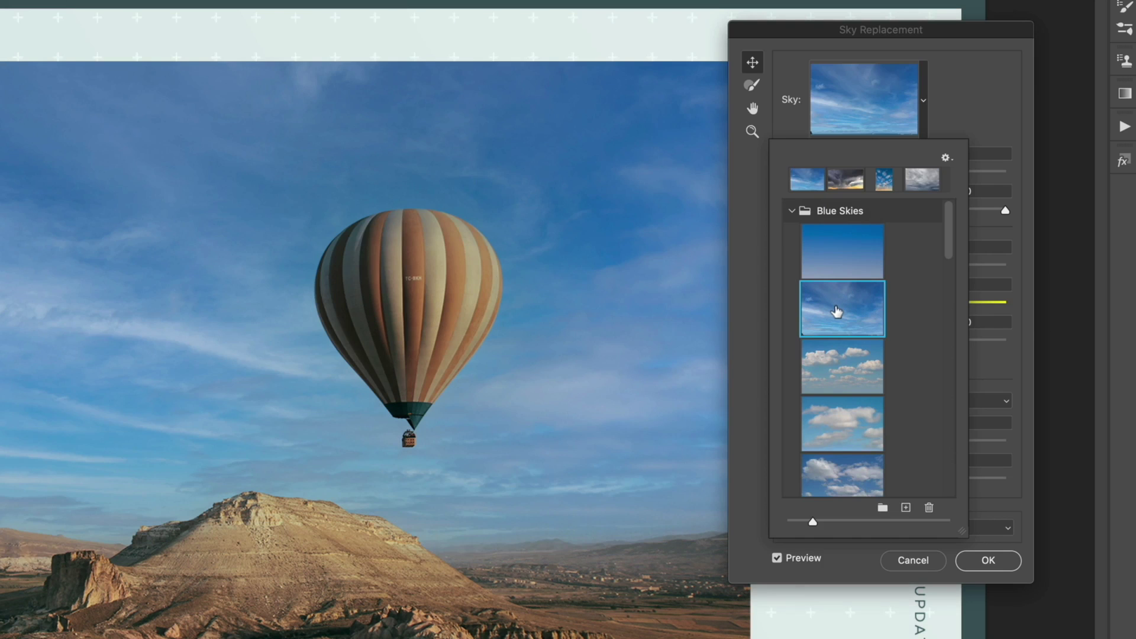
Choose the red and purple sunset with the glowing centre from the Spectacular group as the replacement sky.
left_click_drag(949, 244, 959, 351)
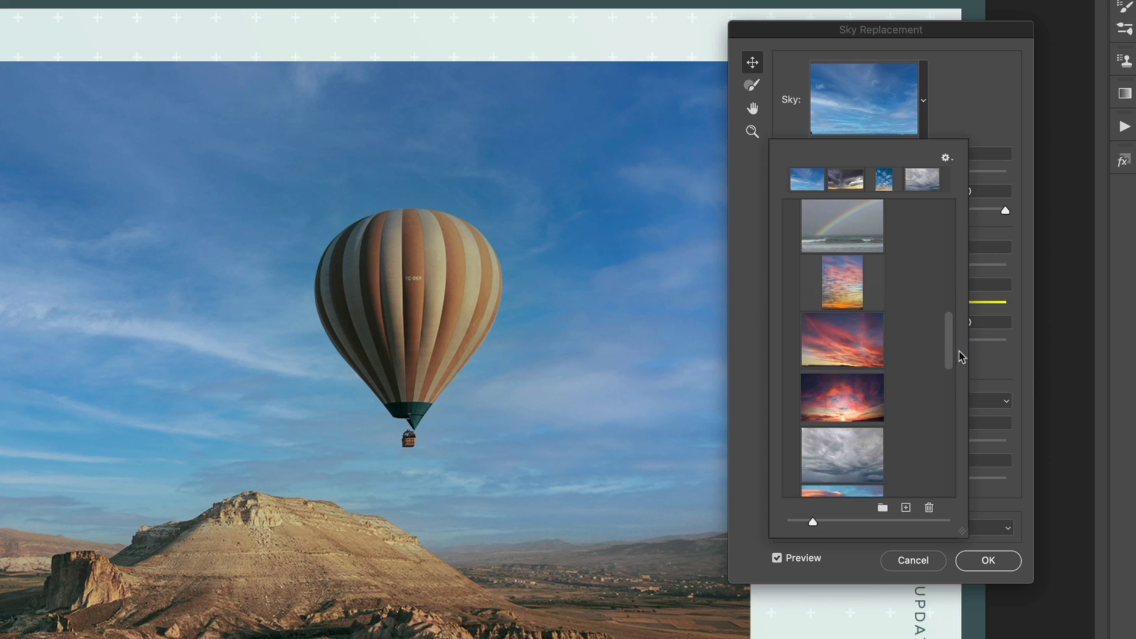
left_click(857, 402)
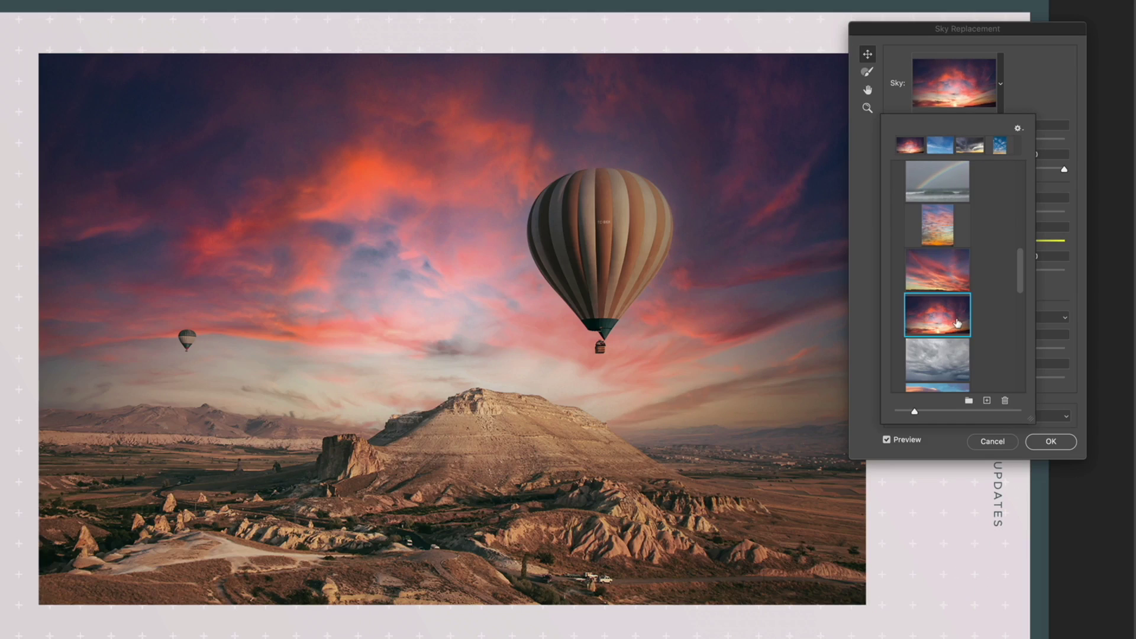
left_click(1030, 96)
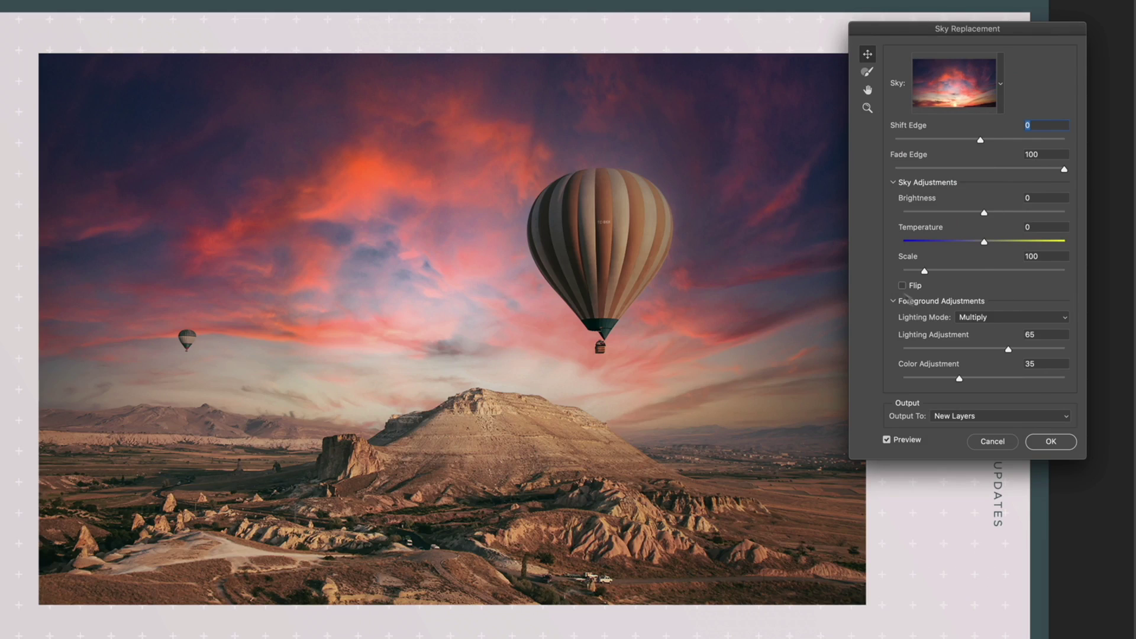
Test the foreground adjustments at their extremes and set Lighting Adjustment to 58 and Color Adjustment to 100.
left_click(893, 301)
left_click(893, 301)
left_click_drag(1009, 351, 1050, 352)
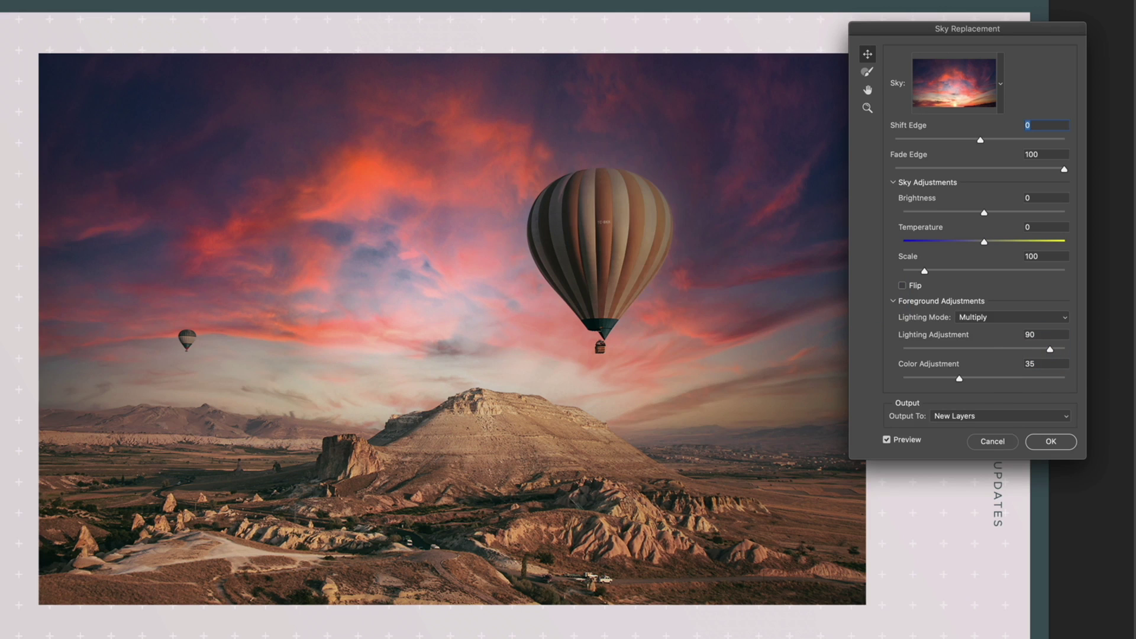
left_click_drag(999, 350, 870, 350)
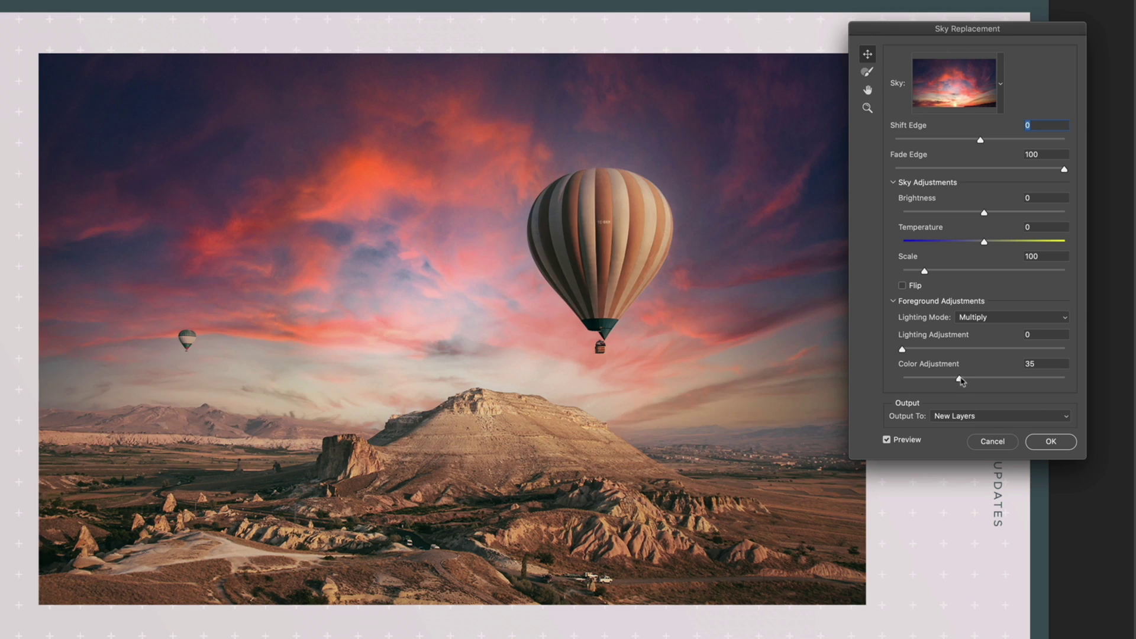
left_click_drag(959, 379, 873, 381)
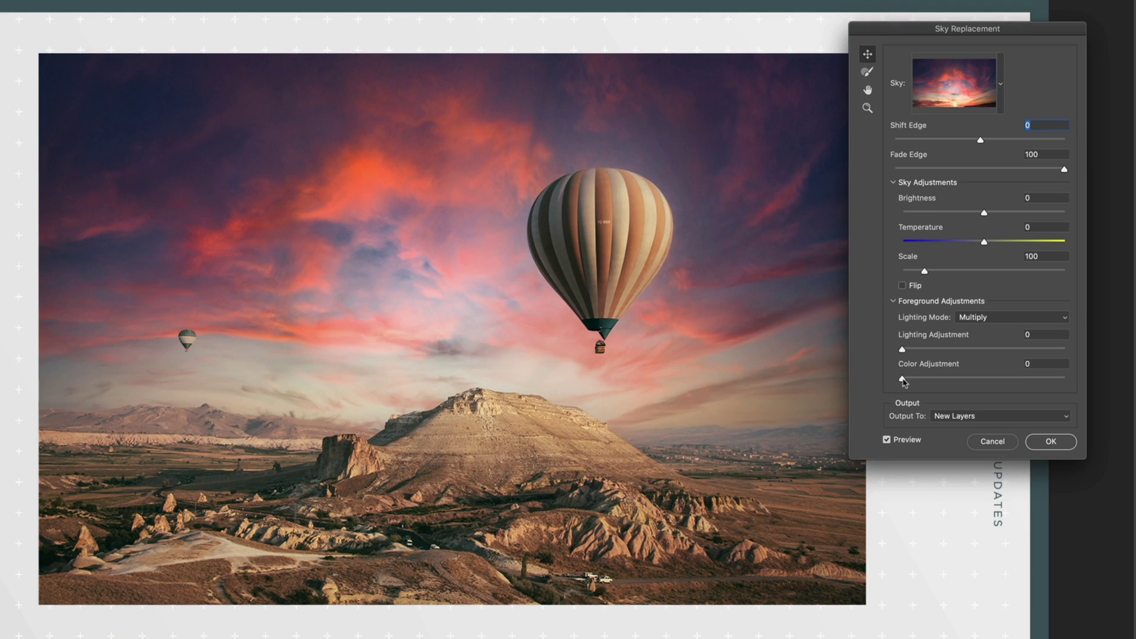
left_click_drag(903, 381, 1067, 378)
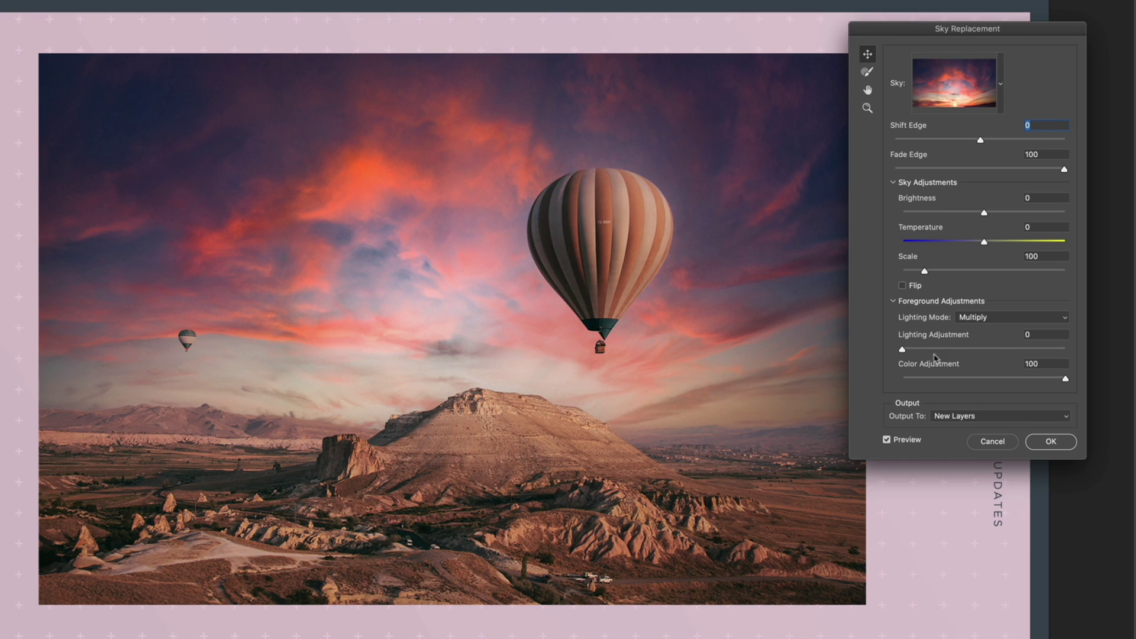
left_click(998, 350)
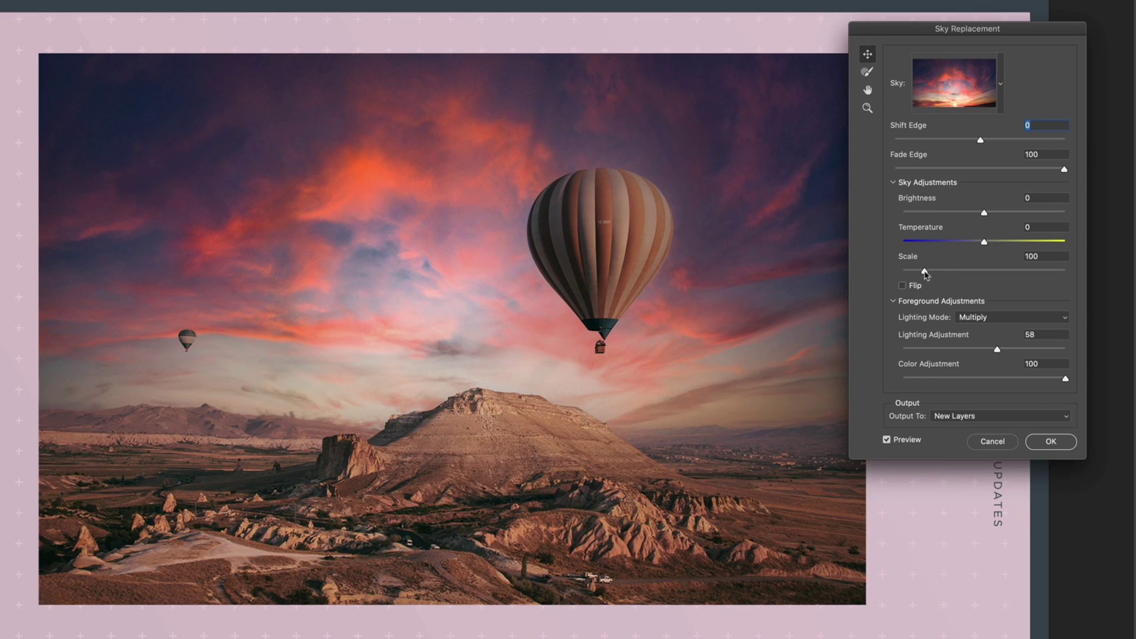
Set the sky's brightness to 13, temperature to 26 and scale to 103, and output the replacement to new layers.
left_click_drag(925, 274, 924, 275)
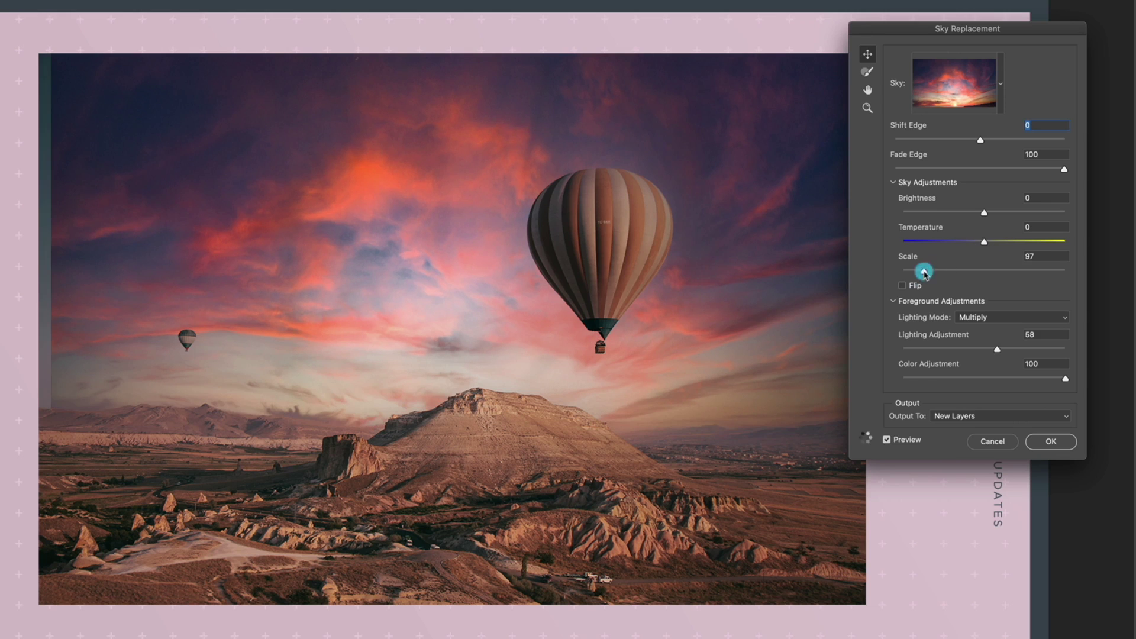
left_click_drag(984, 242, 996, 219)
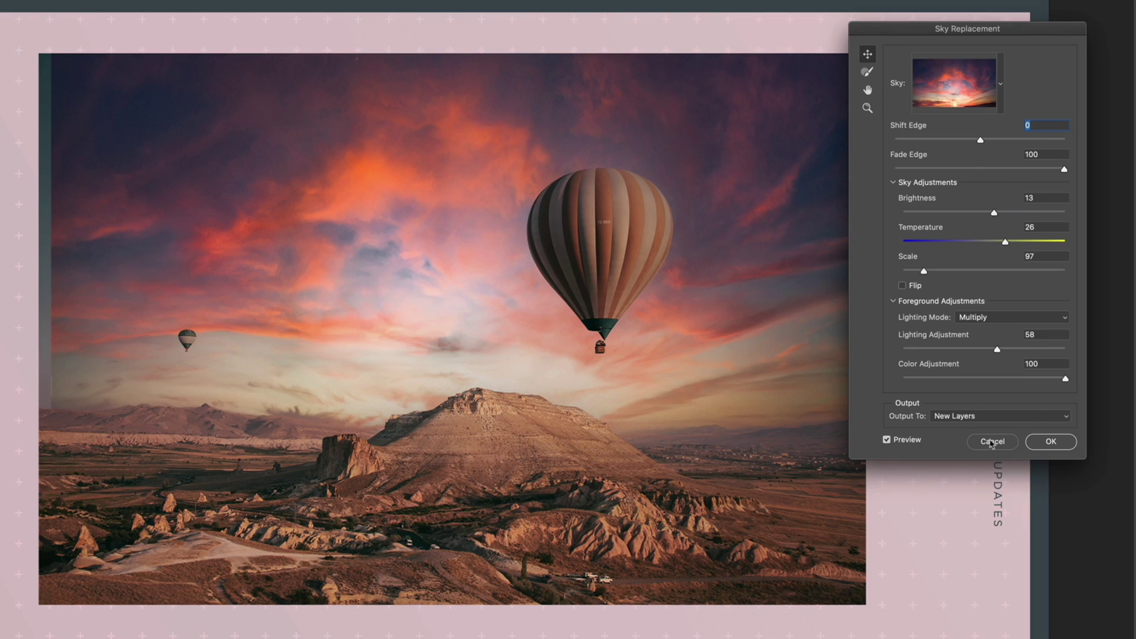
left_click_drag(923, 271, 926, 271)
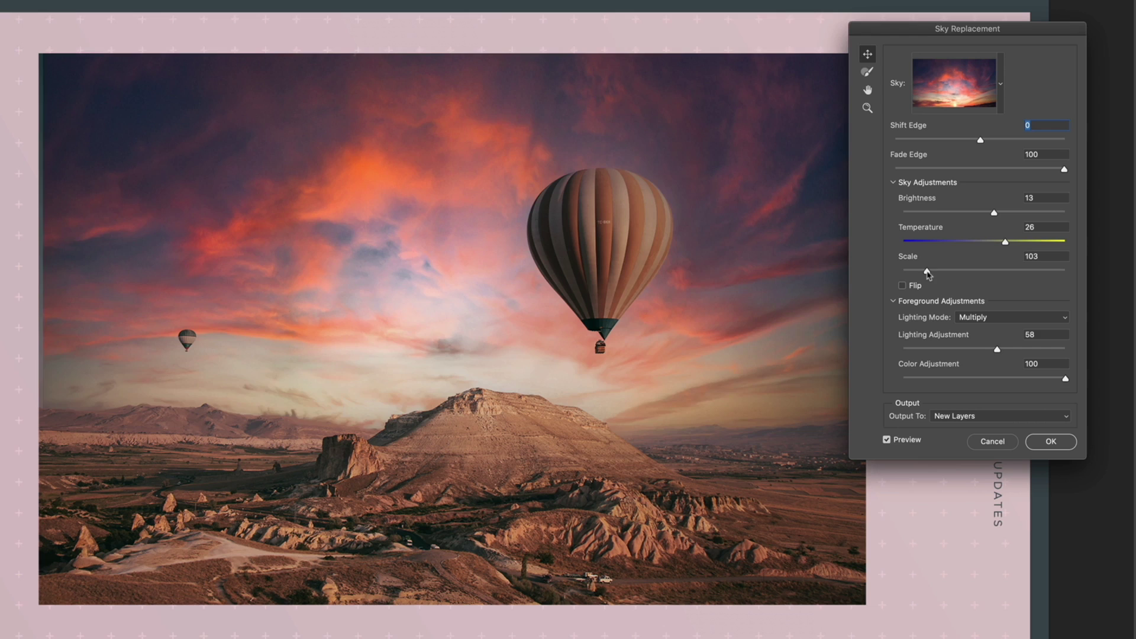
left_click(1050, 442)
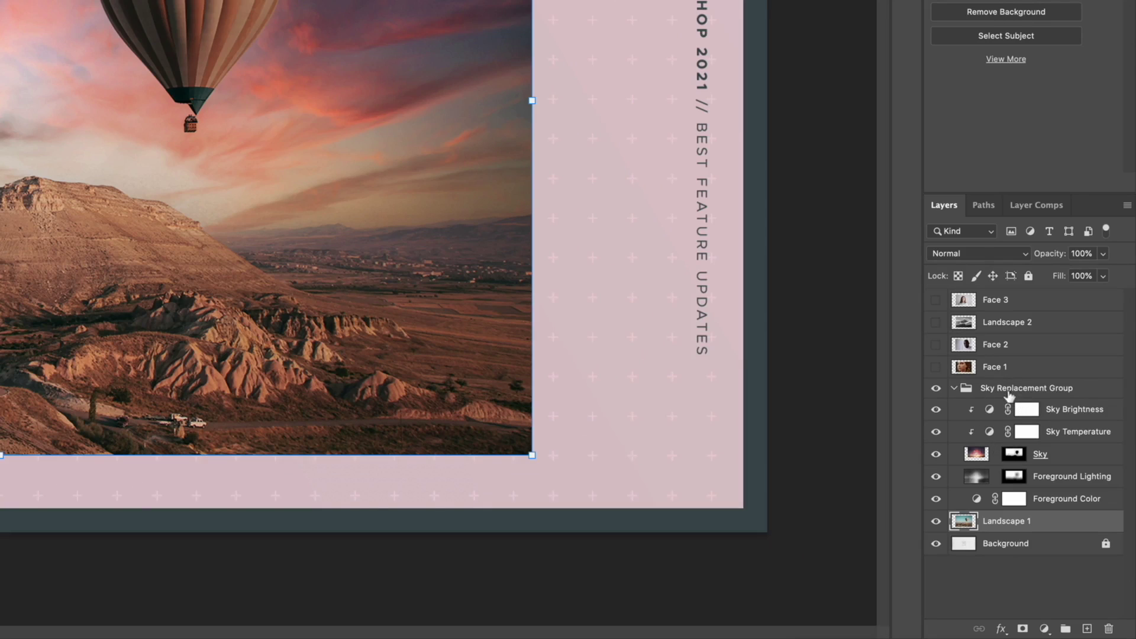
Examine the Sky Replacement Group and its brightness, temperature, sky and foreground lighting layers.
left_click(1007, 393)
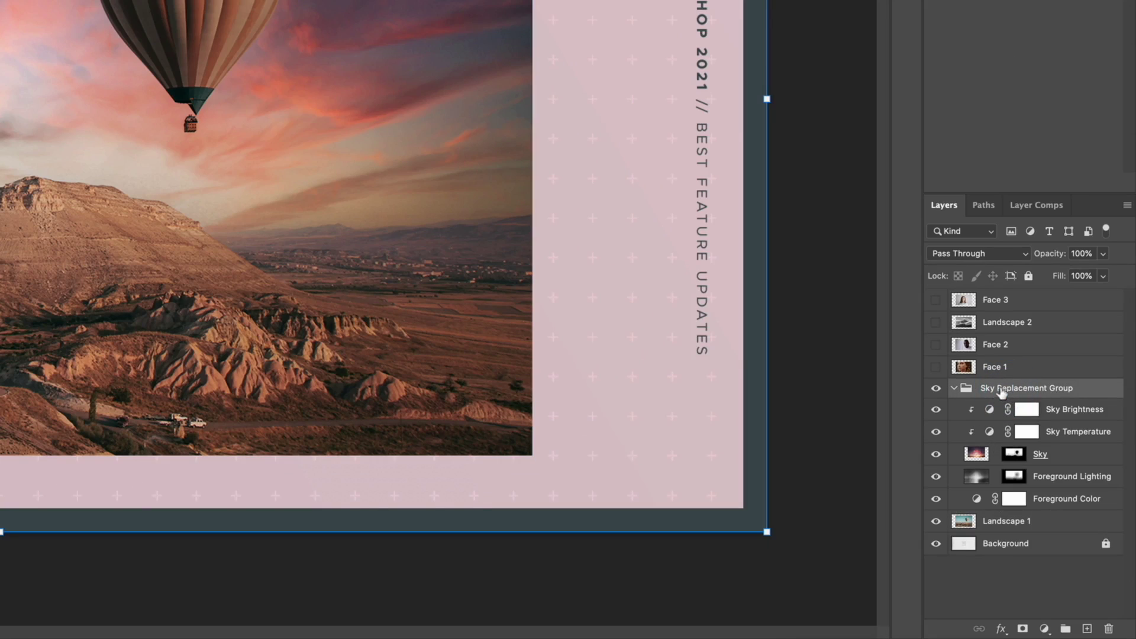
left_click(954, 389)
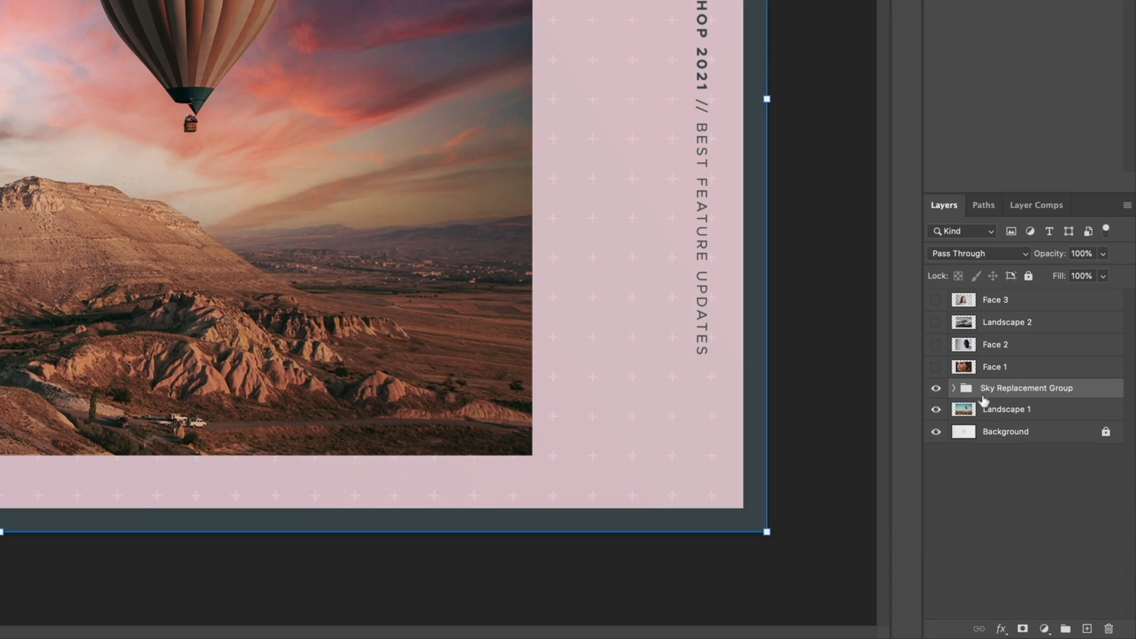
left_click(954, 388)
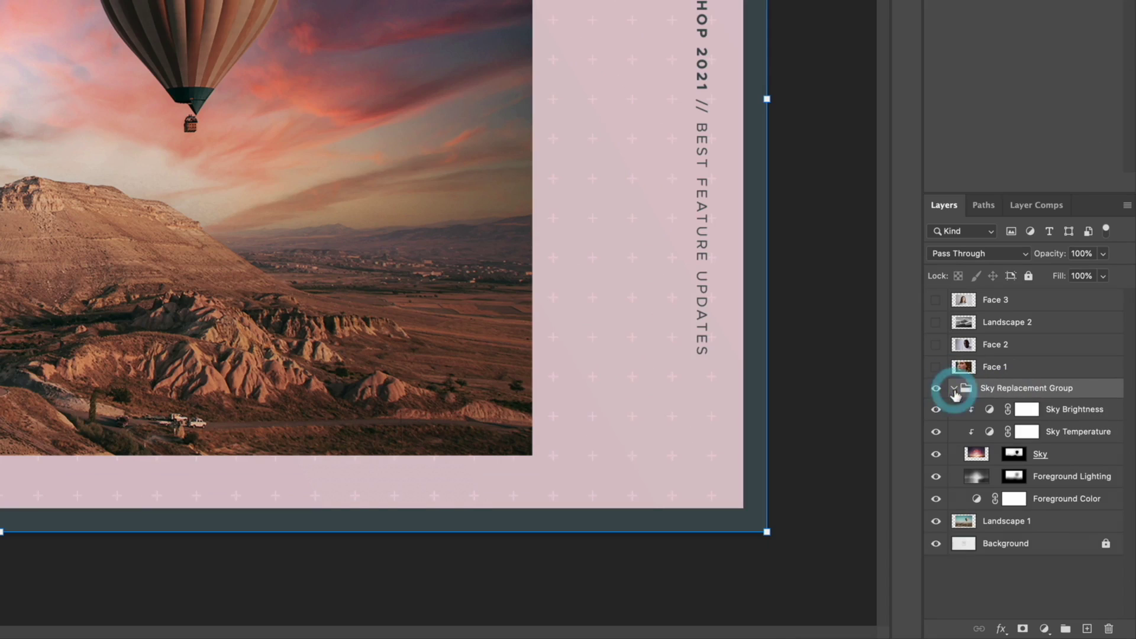
left_click(1055, 414)
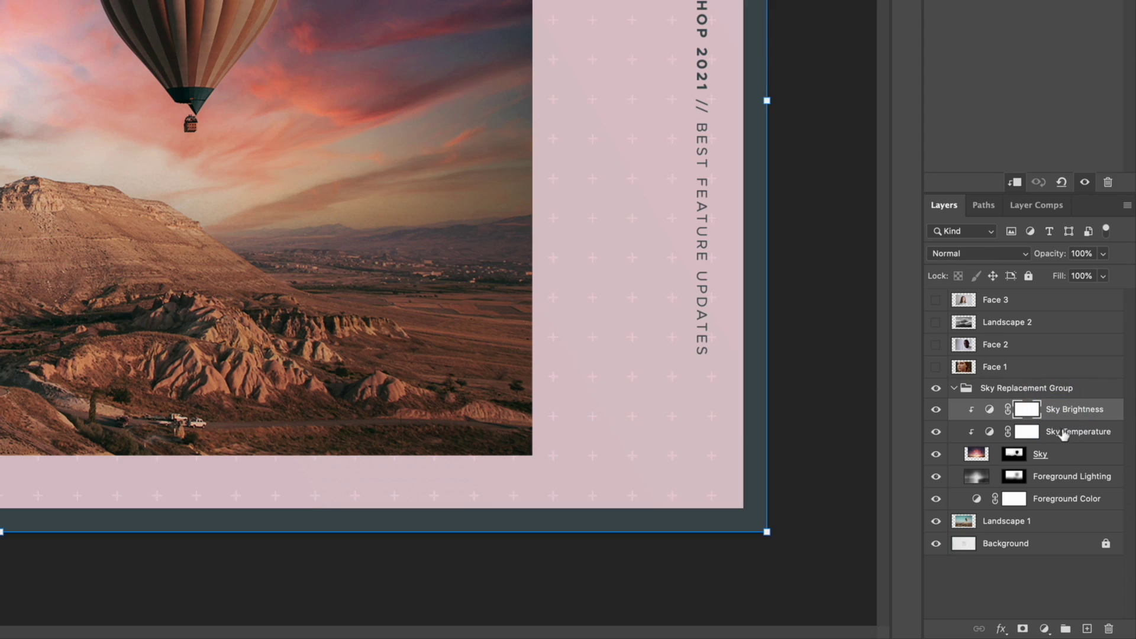
left_click(1063, 434)
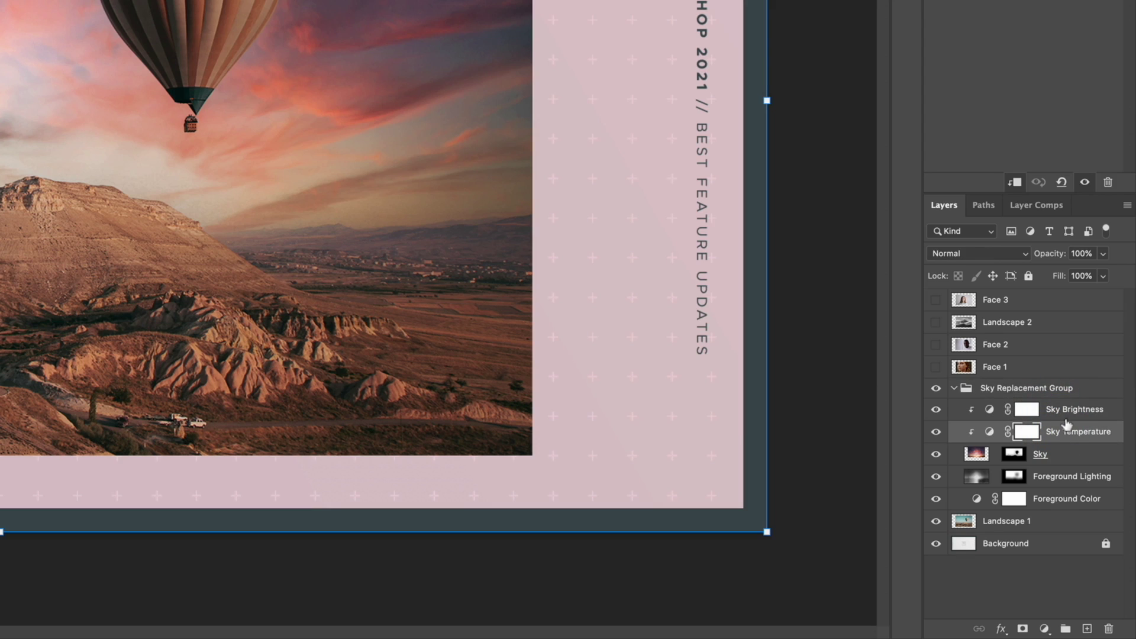
left_click(1048, 455)
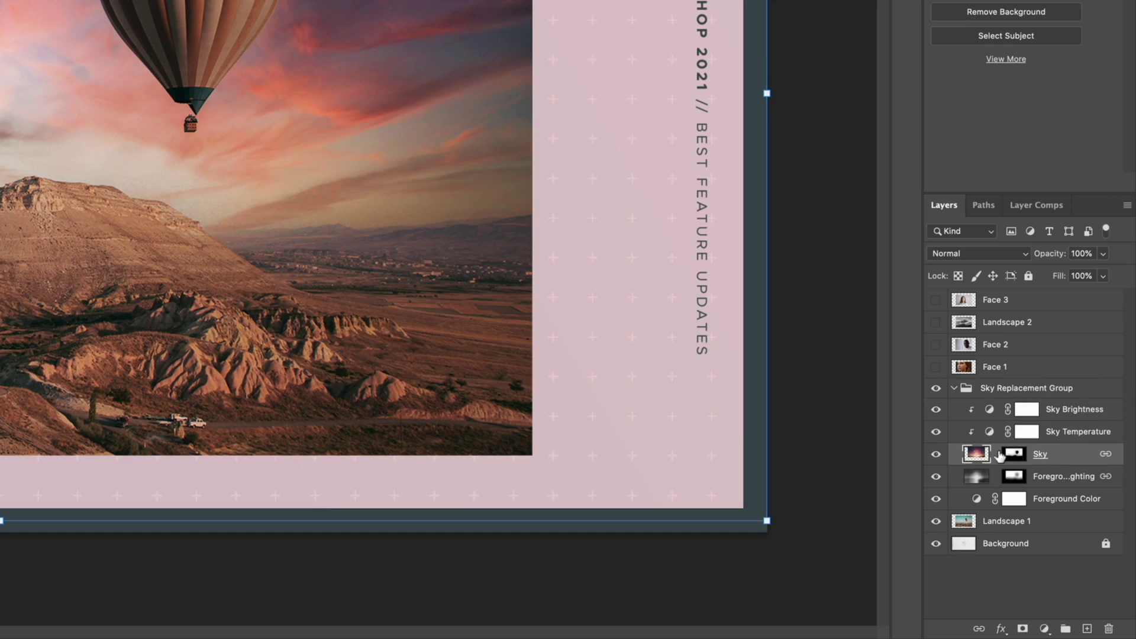
left_click(1049, 479)
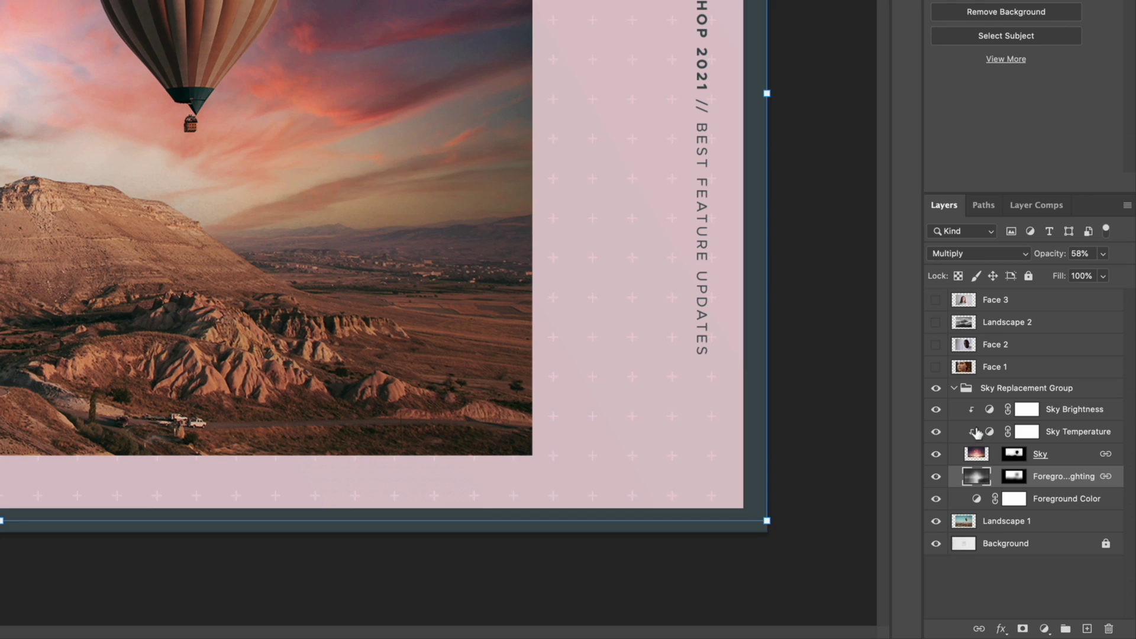
Collapse and hide the Sky Replacement Group, hide Landscape 1, and show and select the Face 1 layer.
left_click(953, 387)
left_click(935, 387)
left_click(937, 410)
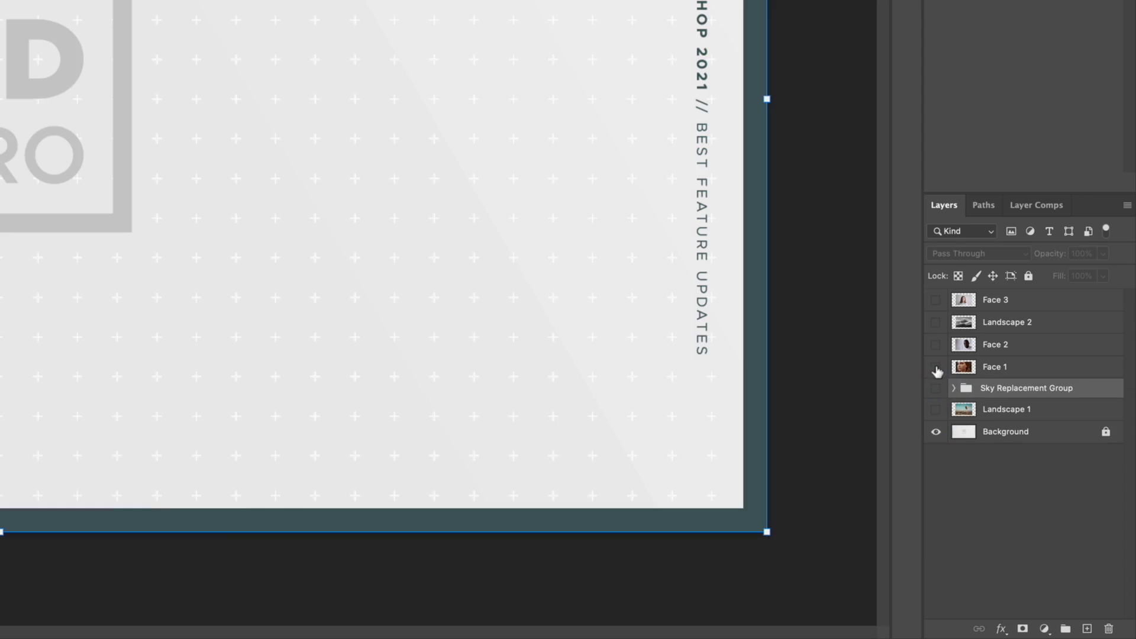
left_click(935, 367)
left_click(1032, 372)
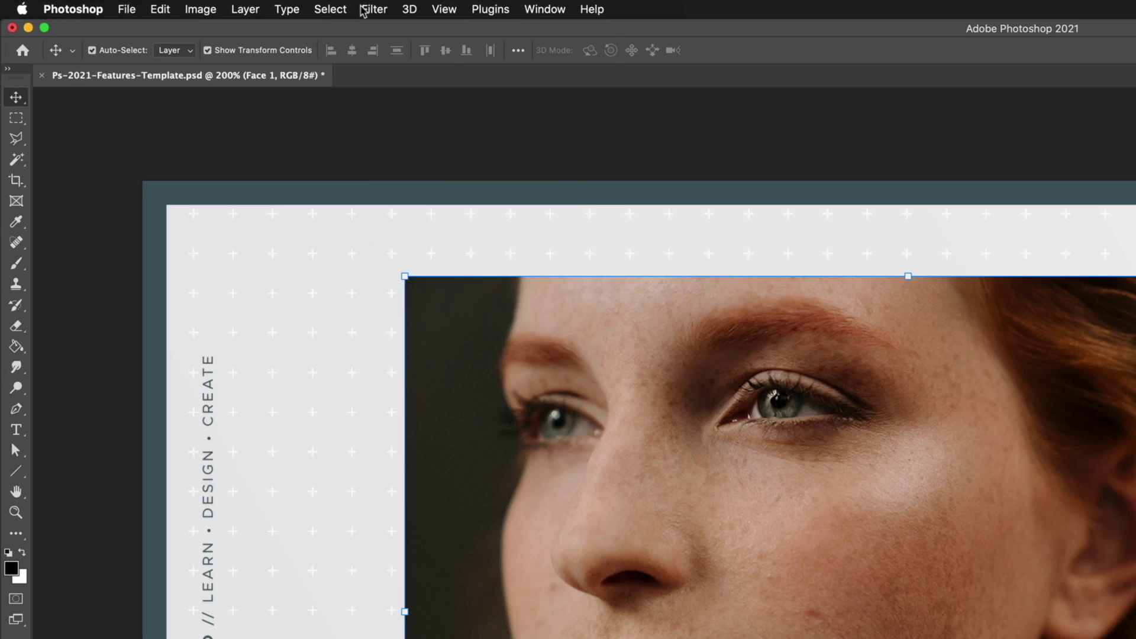
Enable the Skin Smoothing neural filter on the Face 1 portrait with Blur at 74 and Smoothness at 23.
left_click(208, 5)
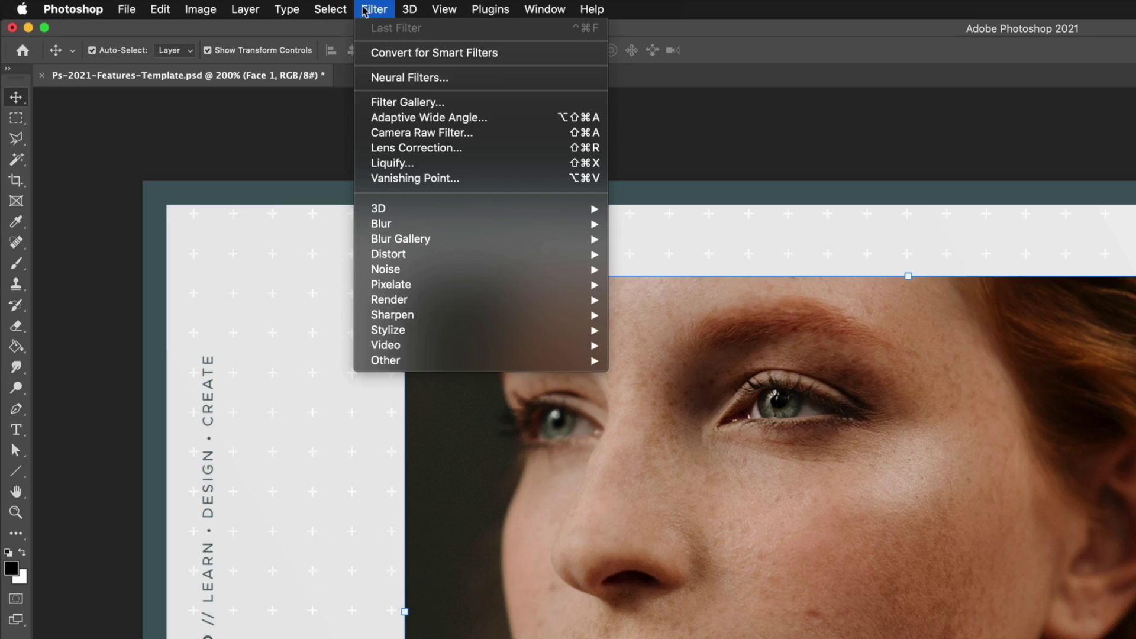
left_click(468, 80)
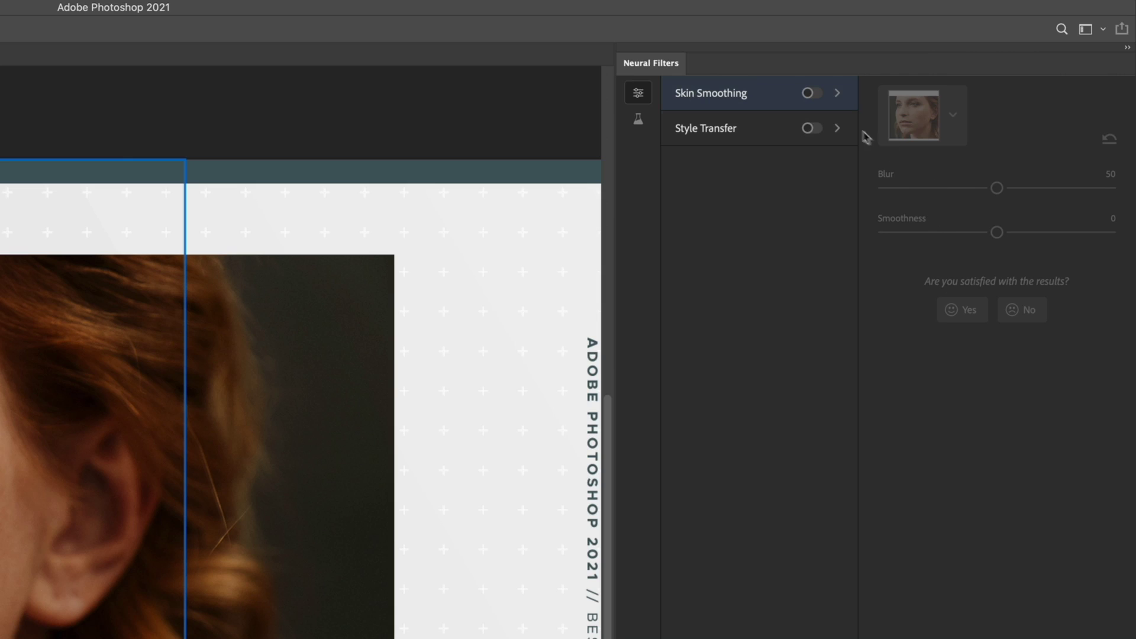
left_click(812, 94)
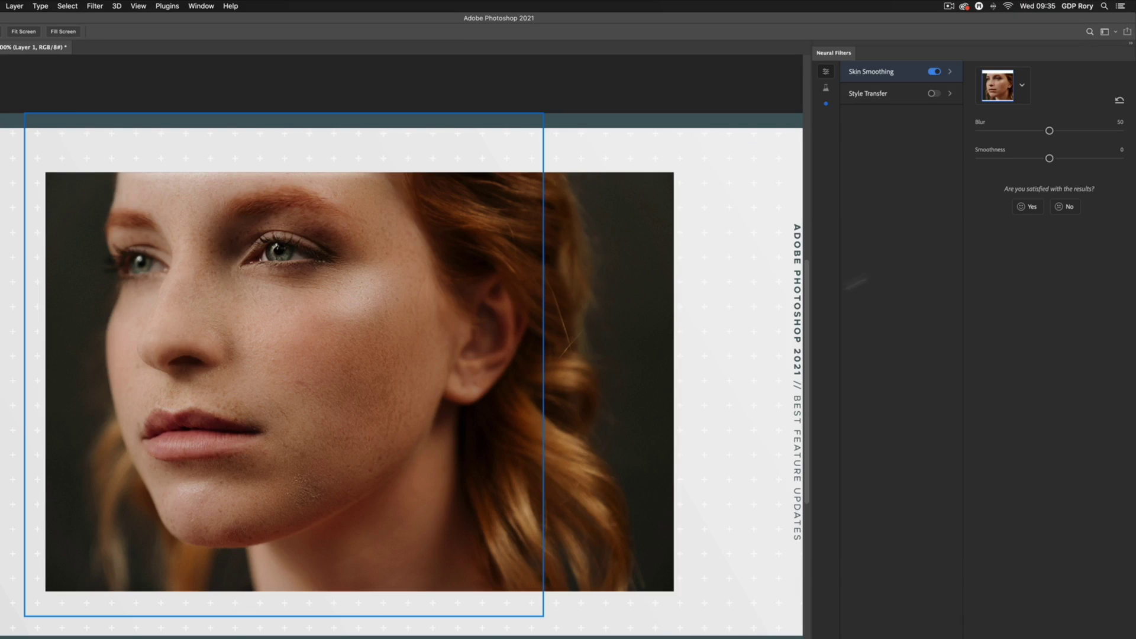
left_click_drag(1050, 133, 1082, 131)
Compare the portrait with and without Skin Smoothing, and output the smoothed result to a new layer.
left_click(933, 72)
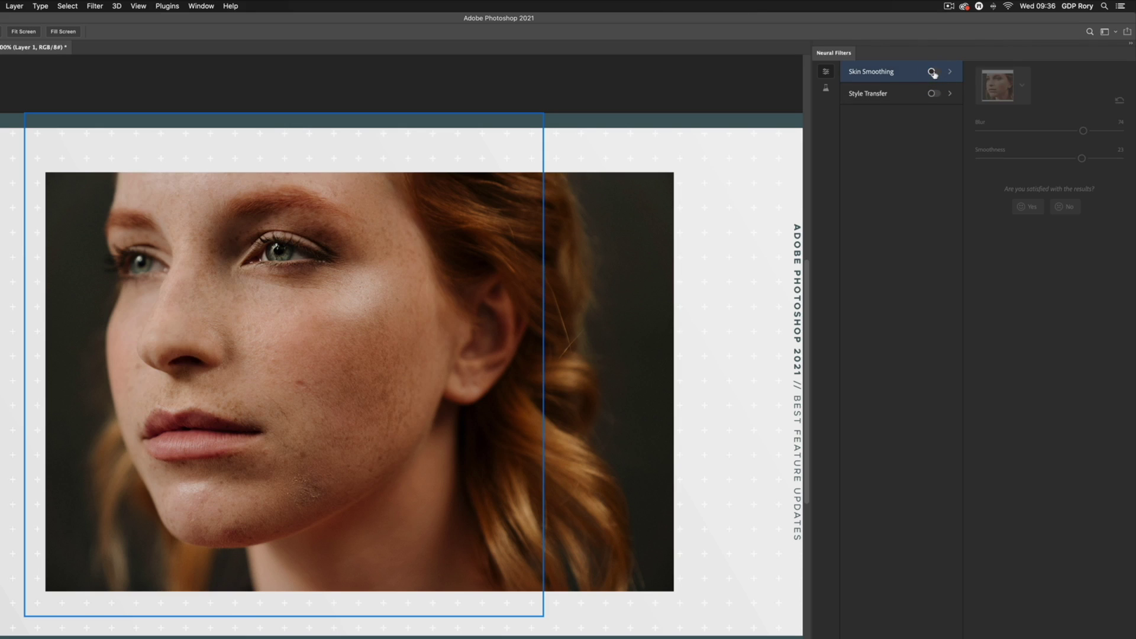
left_click(933, 73)
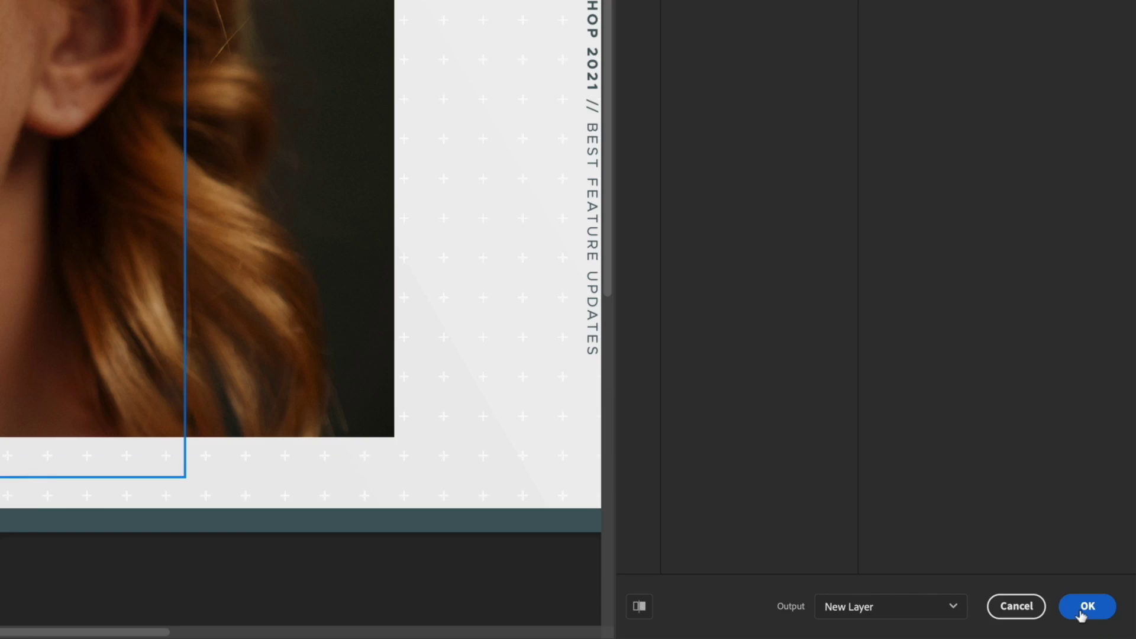
left_click(1109, 636)
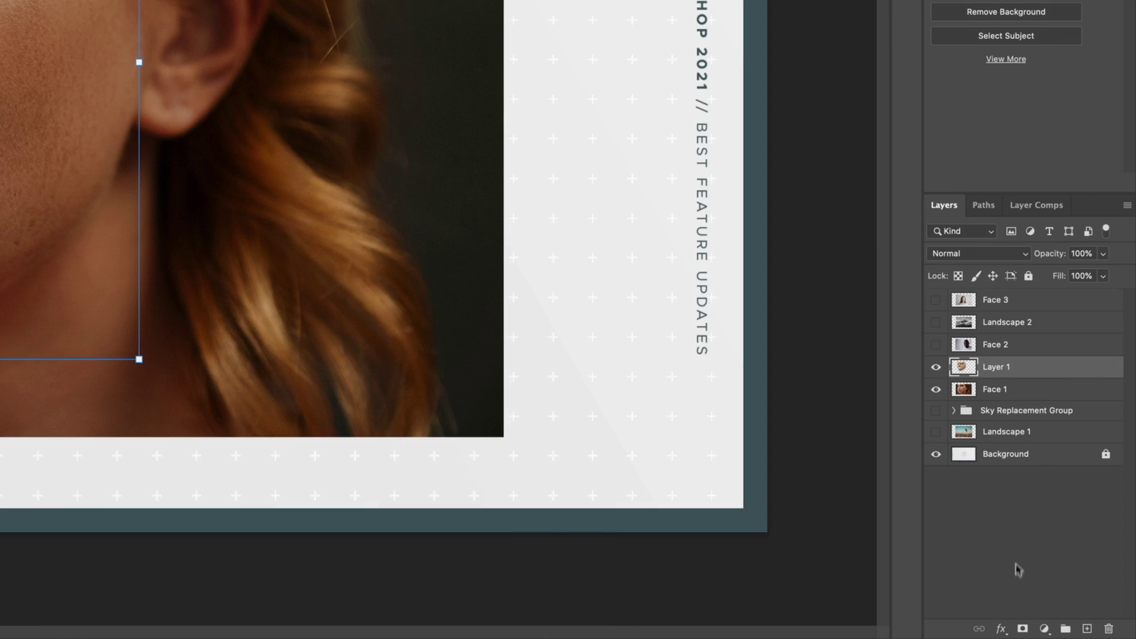
Add a mask to Layer 1, brush out parts of the smoothing, and compare the portrait with and without that layer.
left_click(1024, 630)
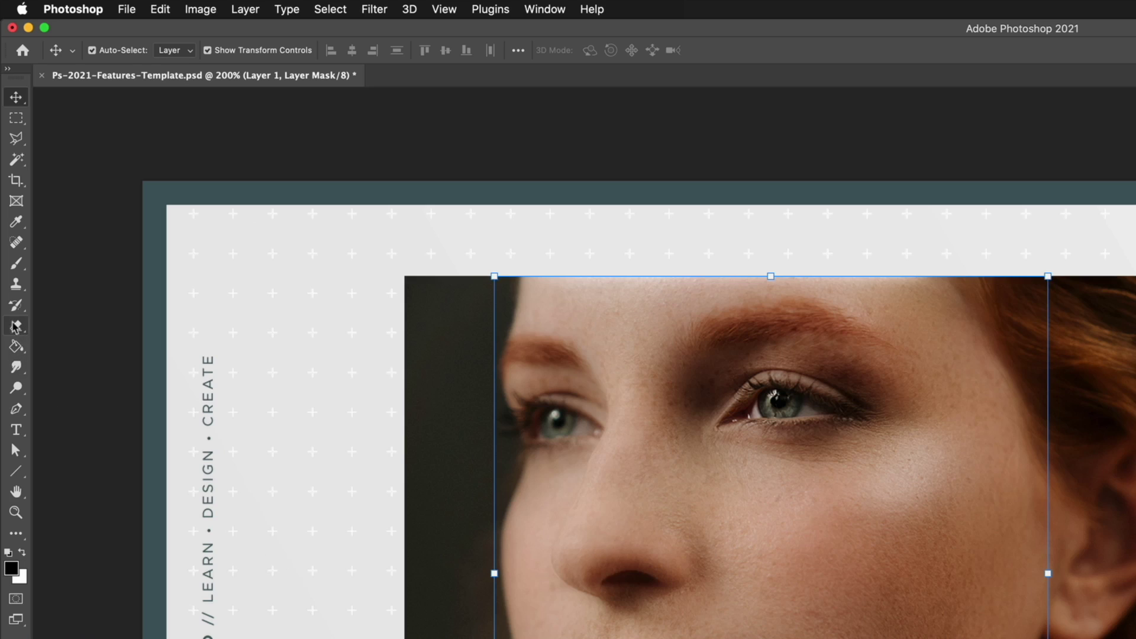
left_click(16, 263)
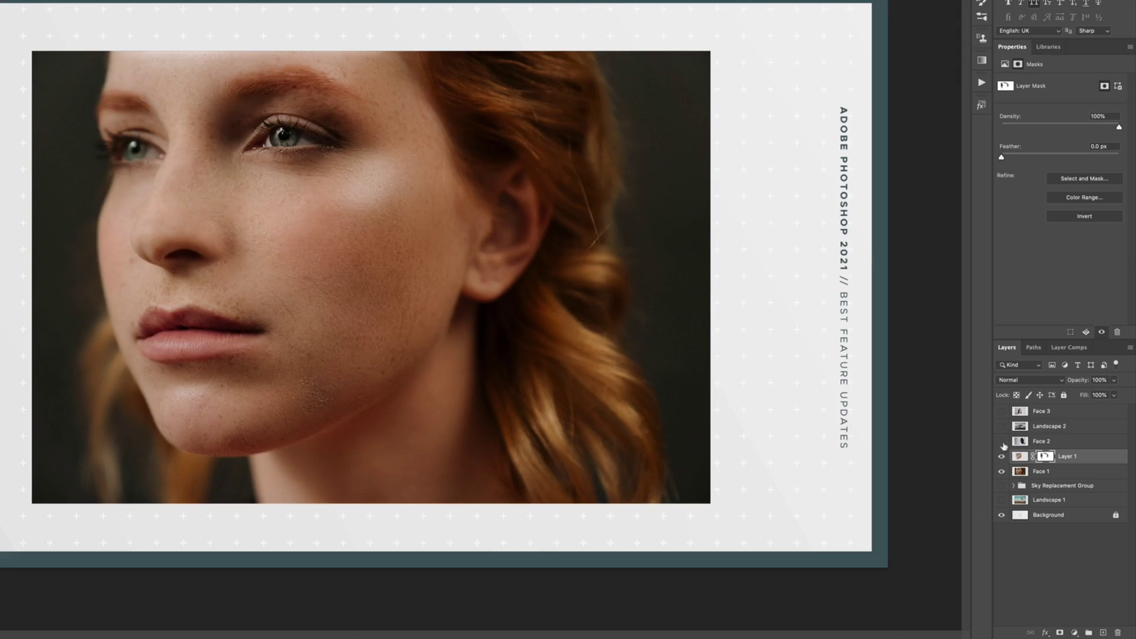
left_click(1001, 457)
left_click(1001, 457)
left_click(1001, 457)
left_click(1000, 456)
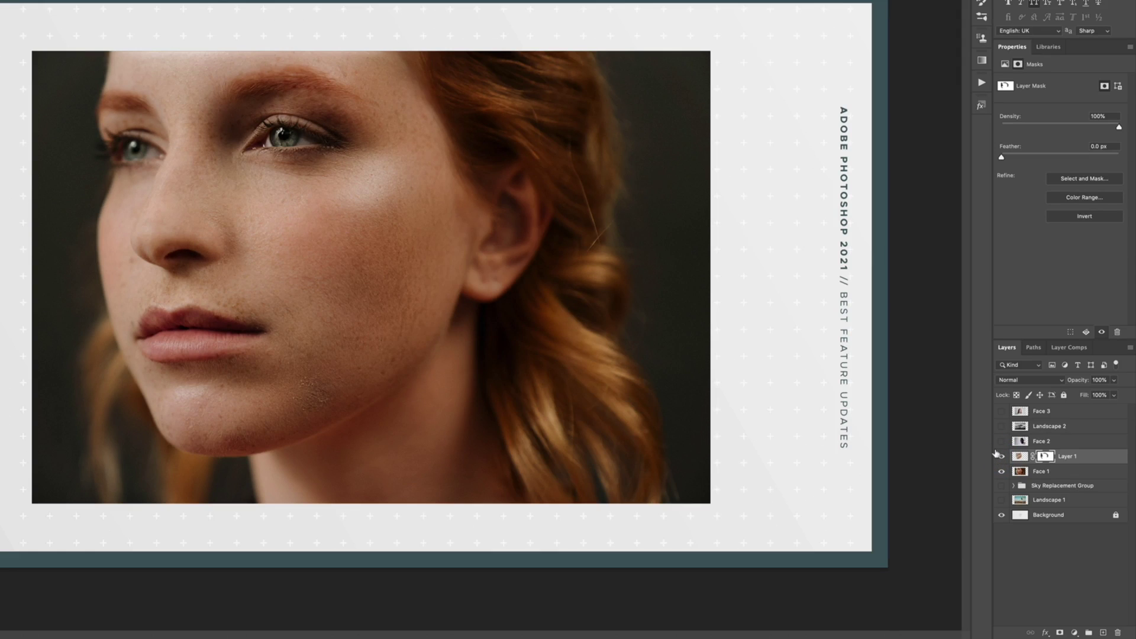
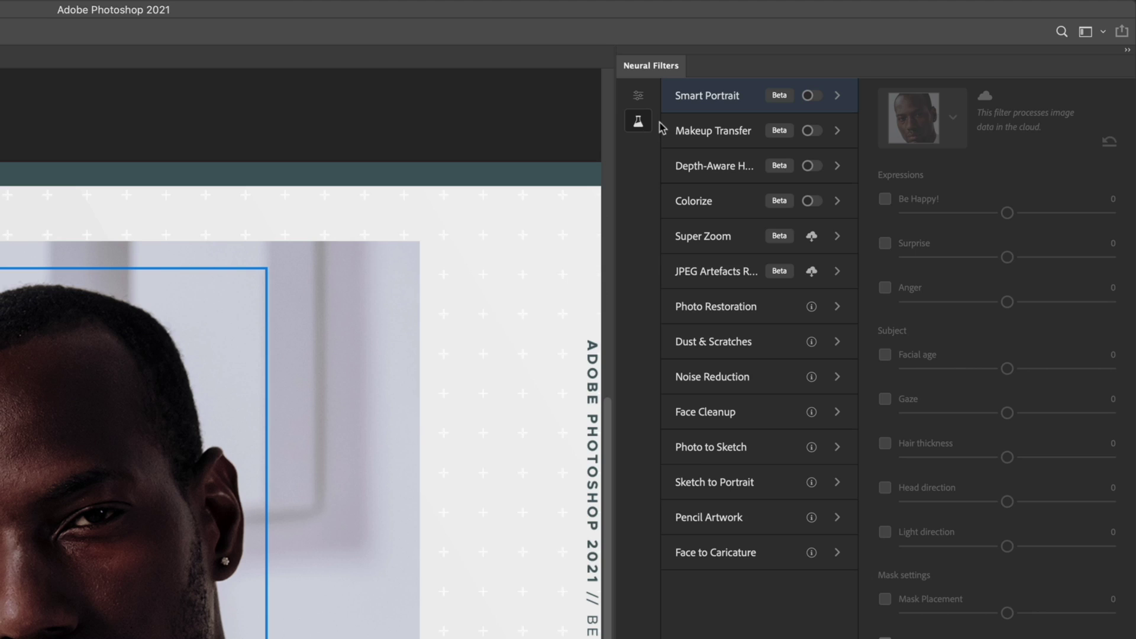
Enable the Smart Portrait filter on the Face 2 portrait, set Be Happy! to 16, and compare it with the original.
mouse_move(750, 99)
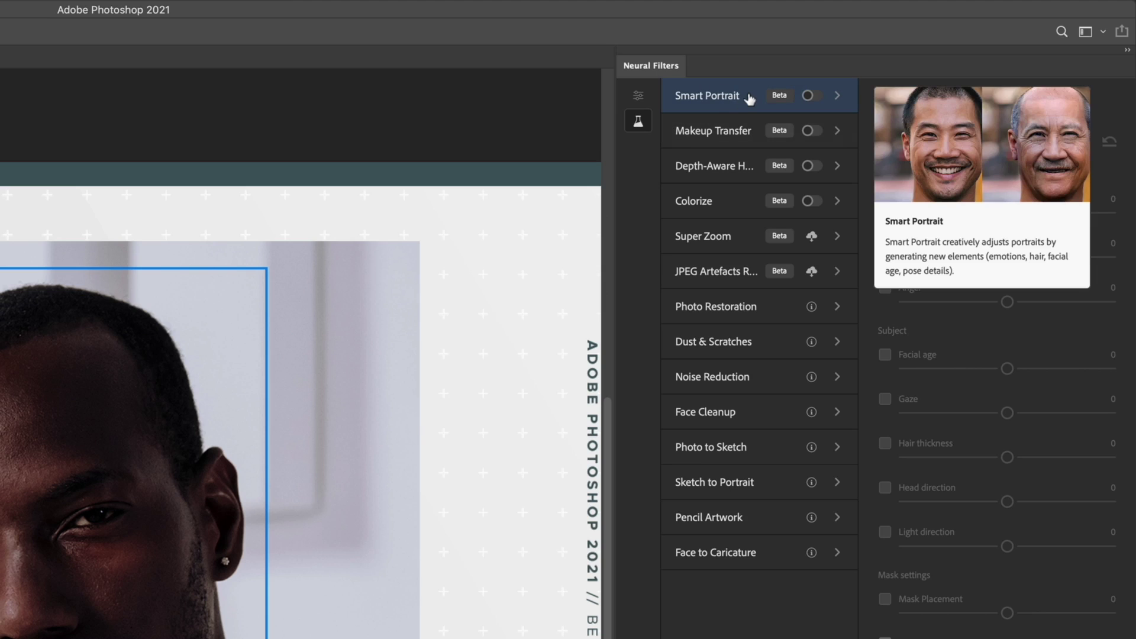
left_click(808, 96)
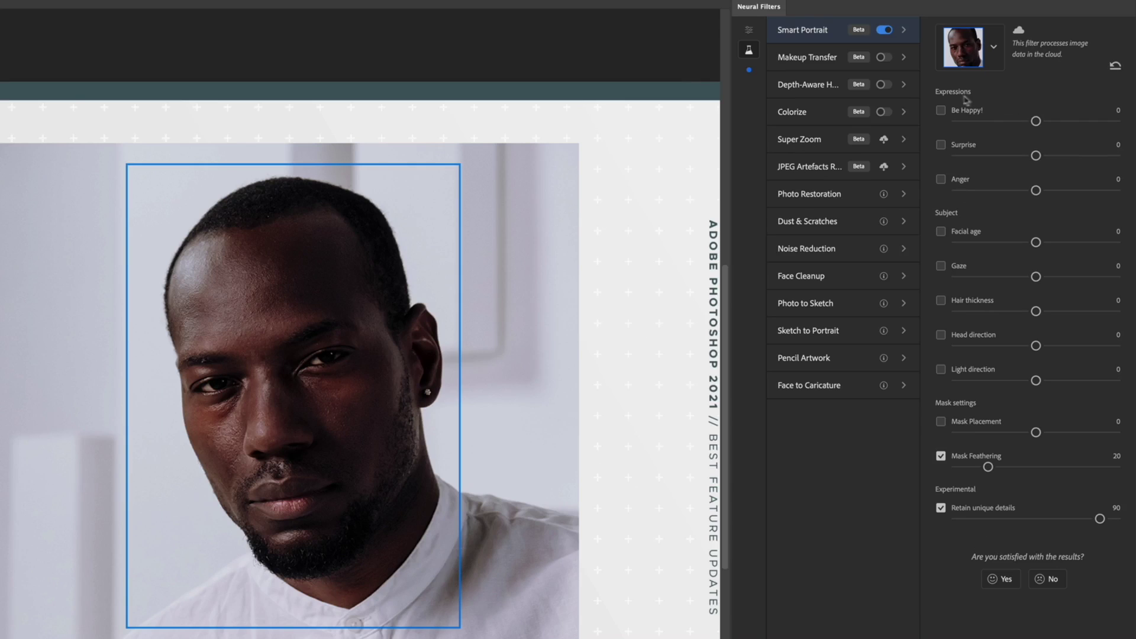
left_click(941, 111)
left_click_drag(1036, 122, 1063, 126)
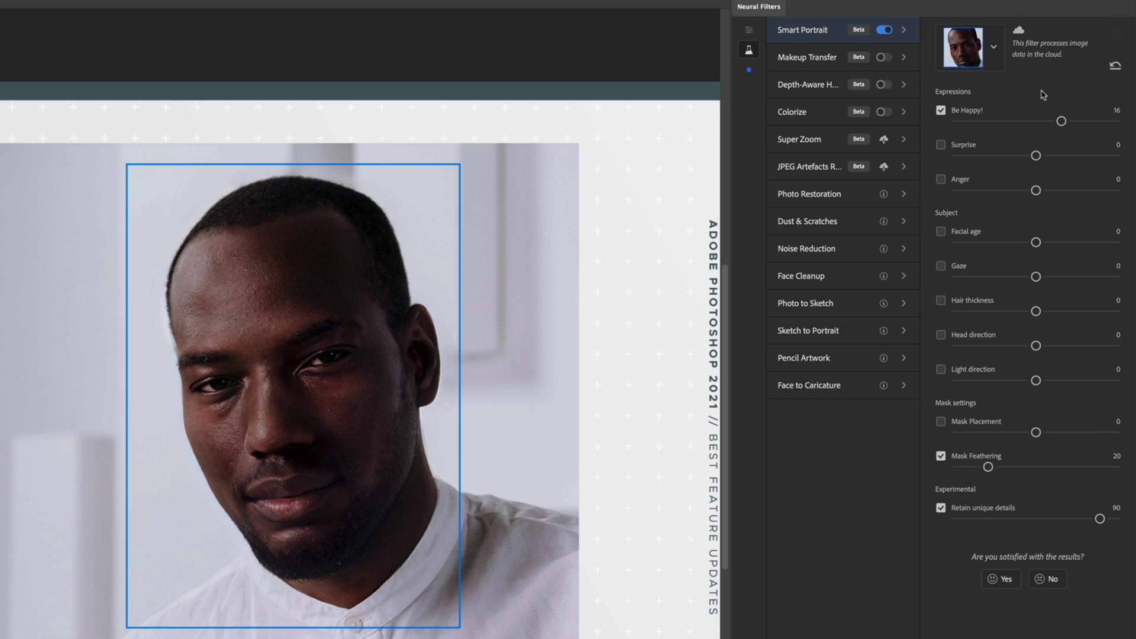
left_click(883, 31)
left_click(884, 30)
Turn on Facial age, test it at 32, and set it to -37.
left_click(941, 234)
left_click_drag(1035, 243, 1086, 242)
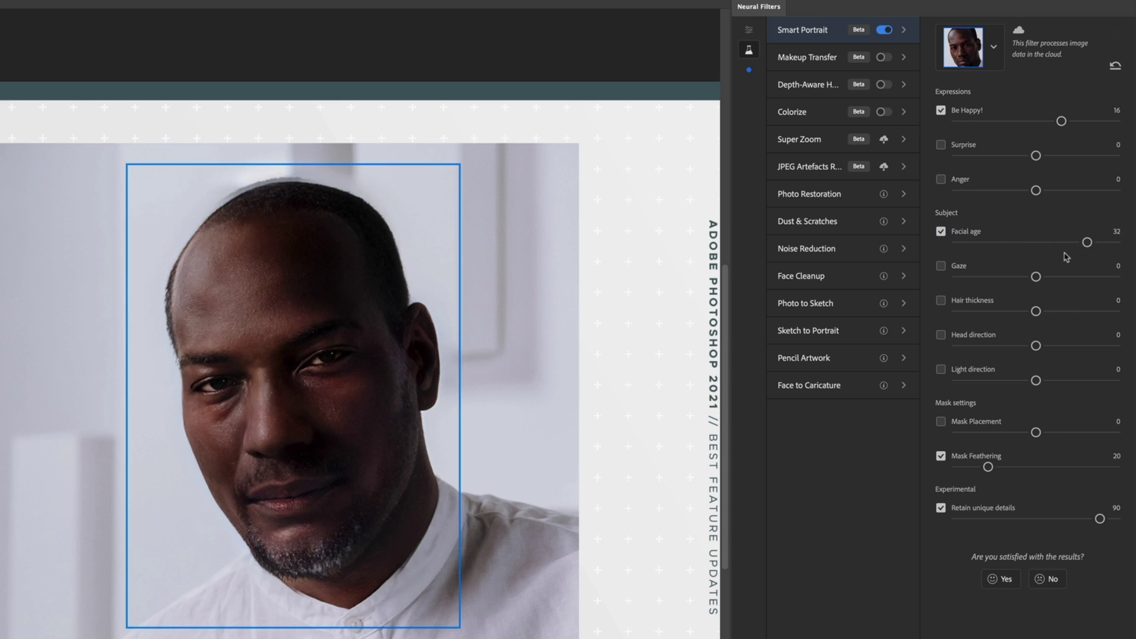
left_click_drag(1078, 244, 971, 244)
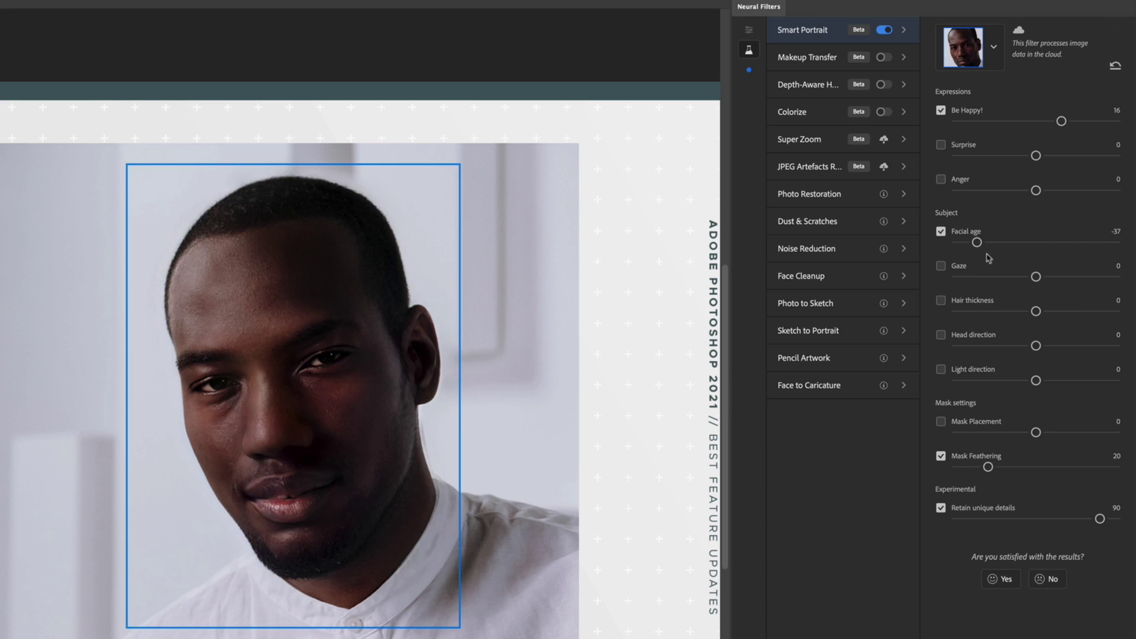
Set Gaze to 19, increase Hair thickness, and output the altered portrait to a new layer.
left_click(941, 266)
left_click_drag(1035, 277, 1066, 279)
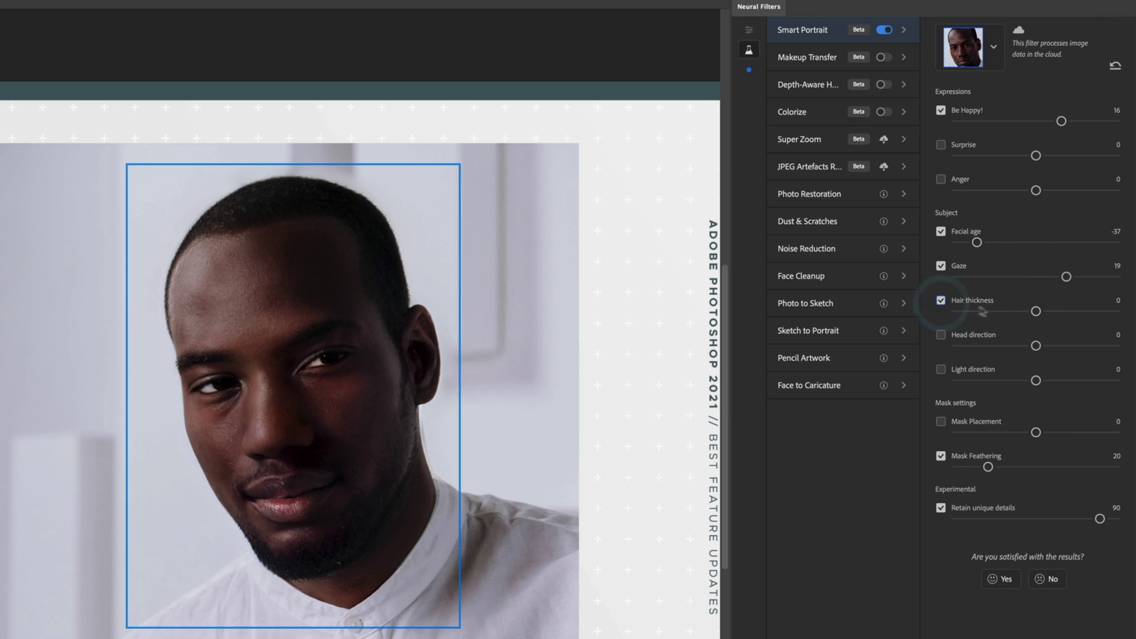
left_click_drag(1035, 310, 1096, 310)
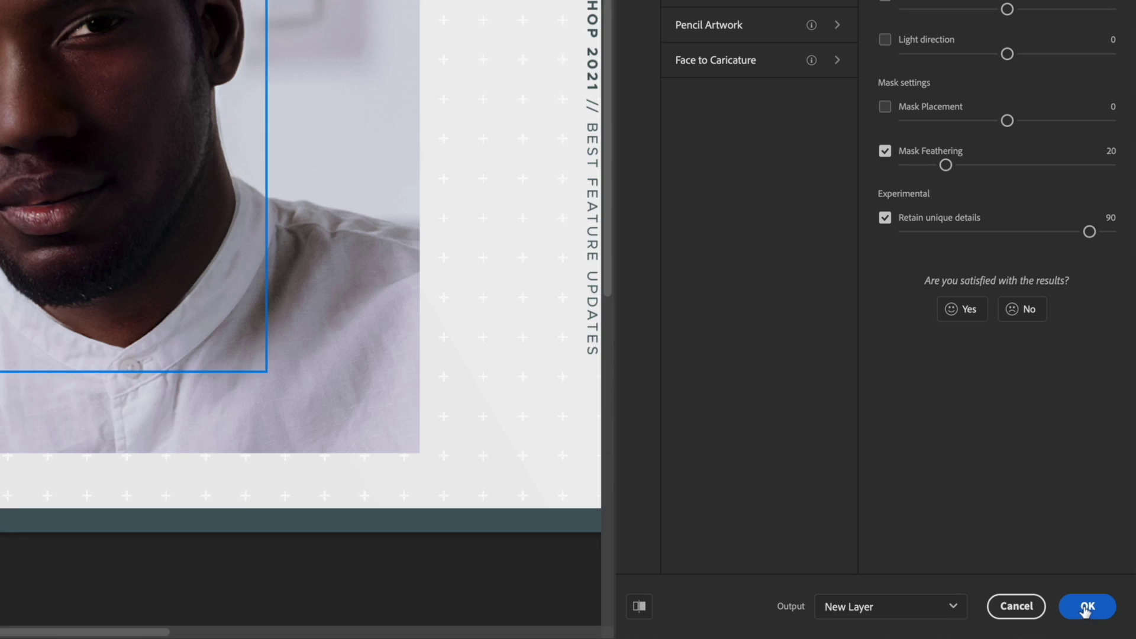
left_click(1086, 606)
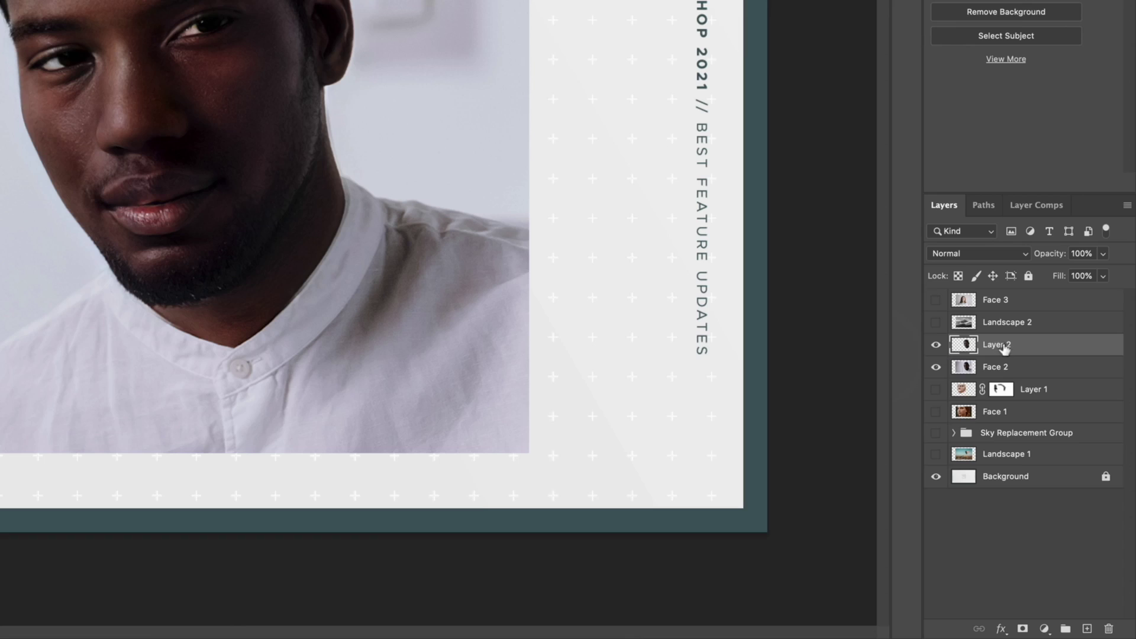
Compare the portrait with and without Layer 2, and hide it and Face 2 to show and select Landscape 2.
left_click(935, 346)
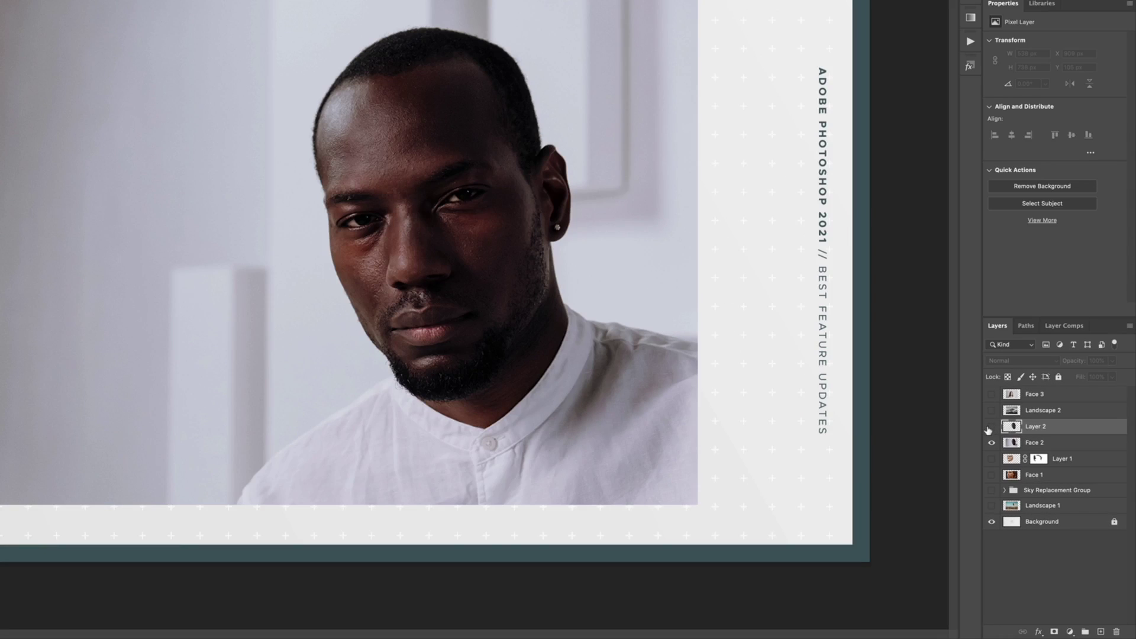
left_click(991, 426)
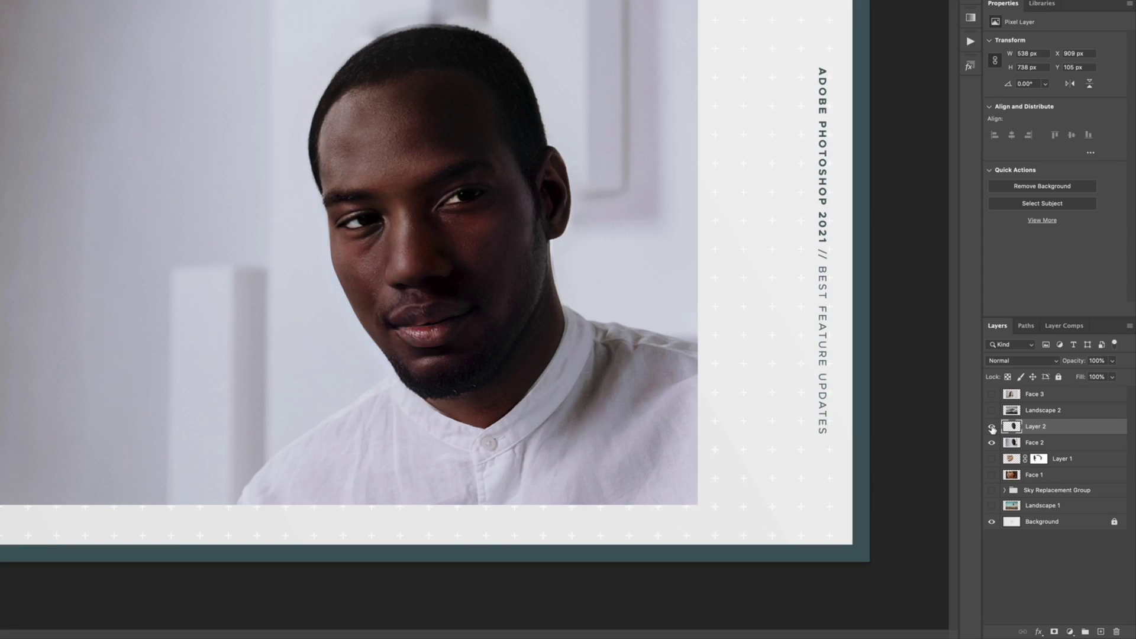
left_click(991, 426)
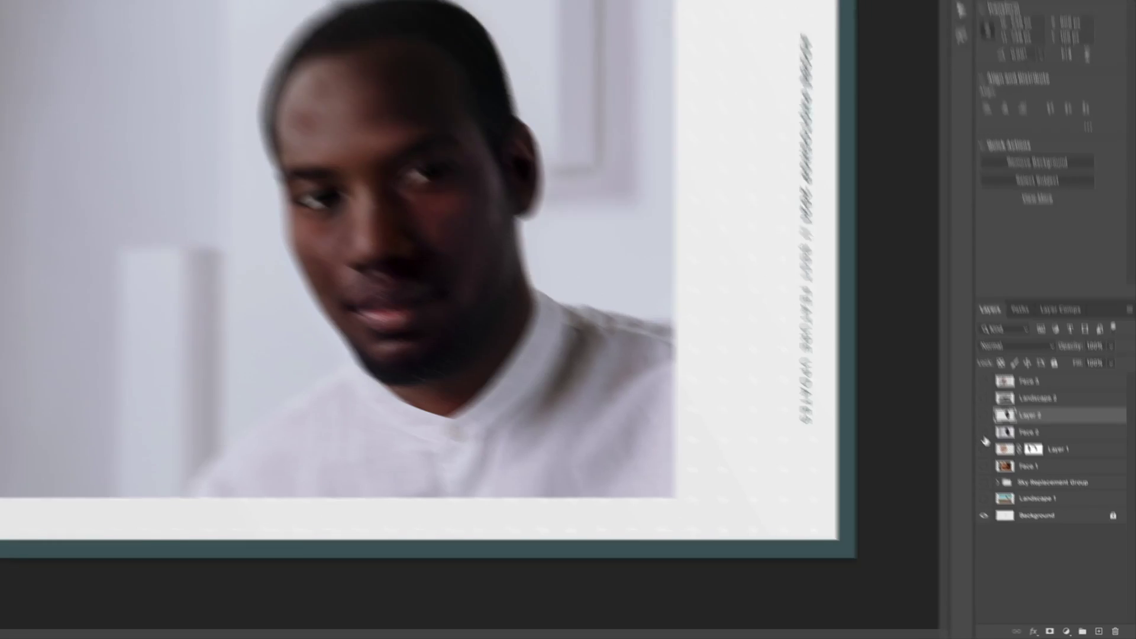
left_click(992, 443)
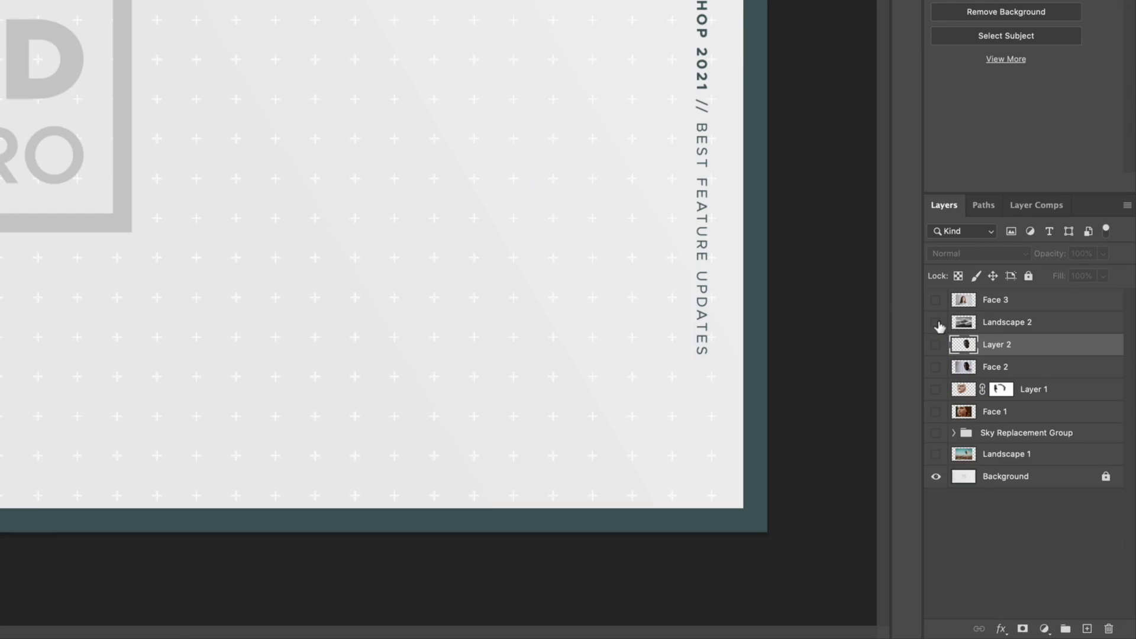
left_click(935, 322)
left_click(1021, 331)
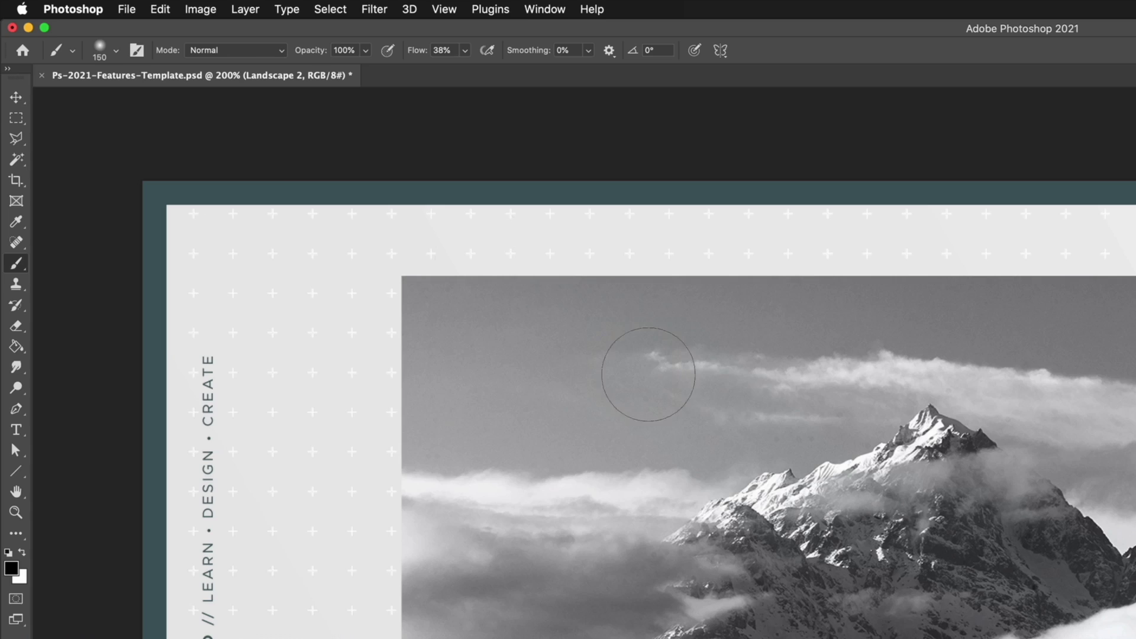
Enable the beta Colorize neural filter on Landscape 2 and shift the scene colour slightly from cyan towards red.
left_click(369, 10)
left_click(389, 84)
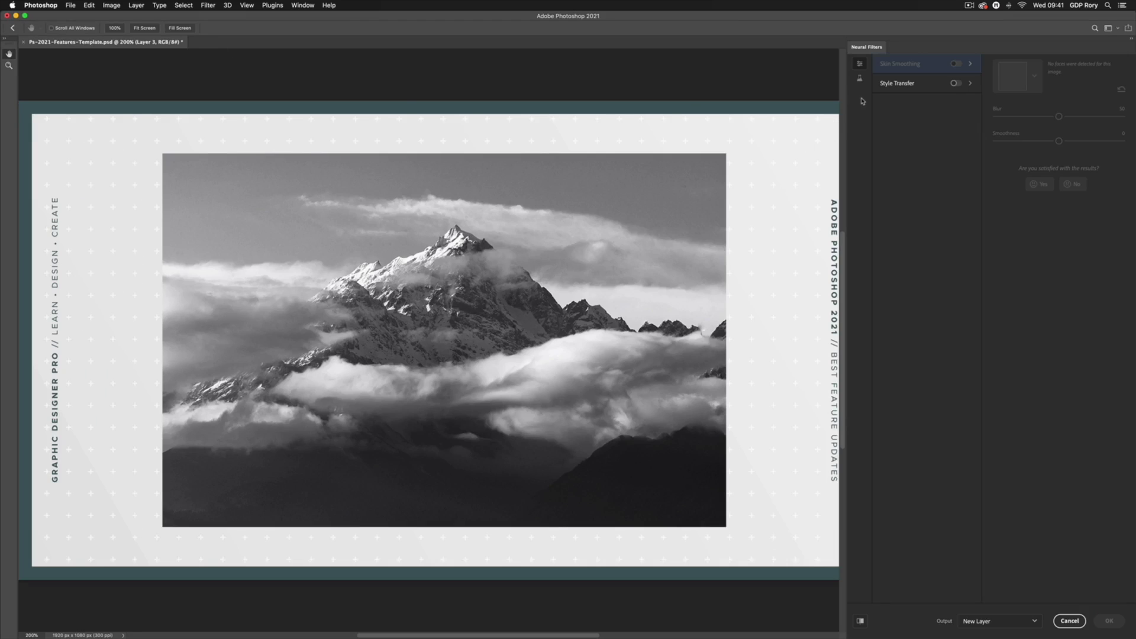
left_click(860, 78)
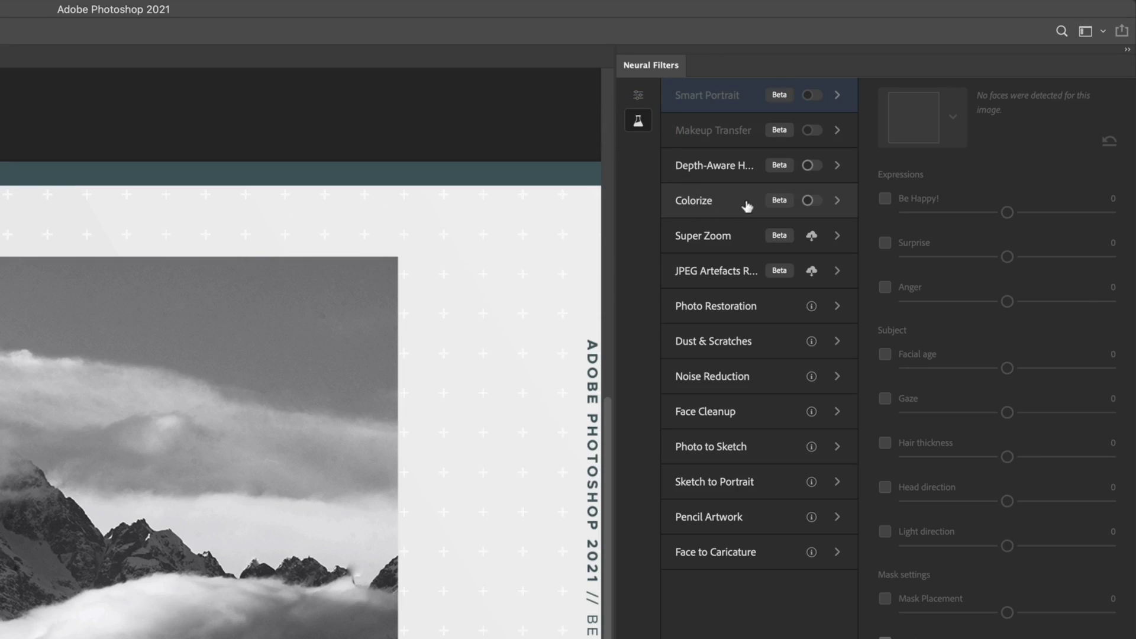
left_click(810, 201)
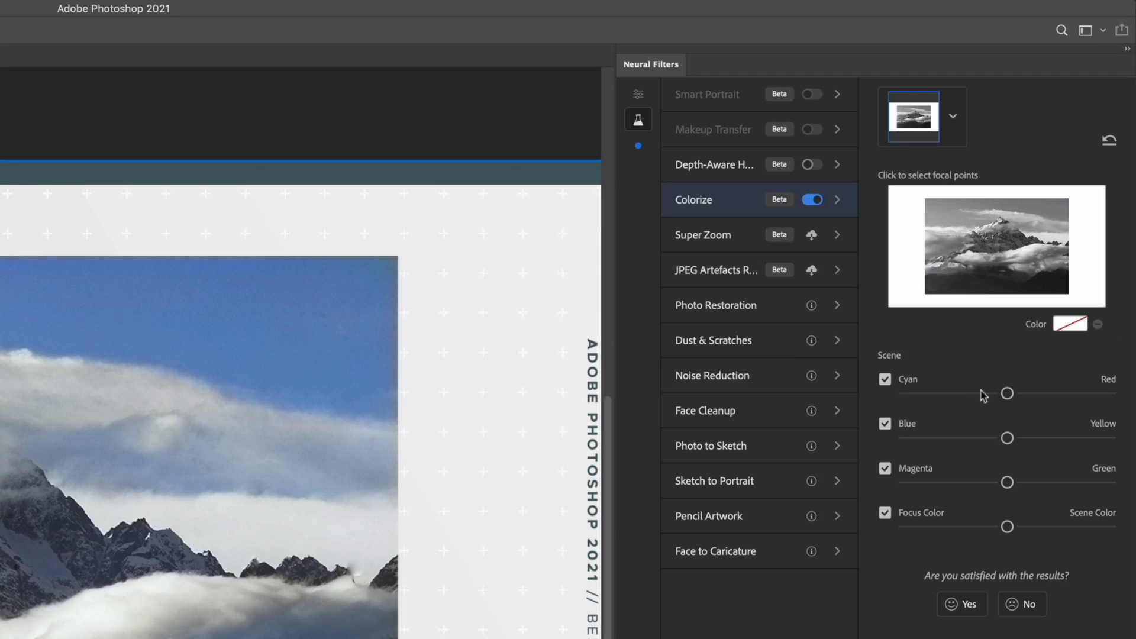
left_click_drag(1010, 396, 1033, 400)
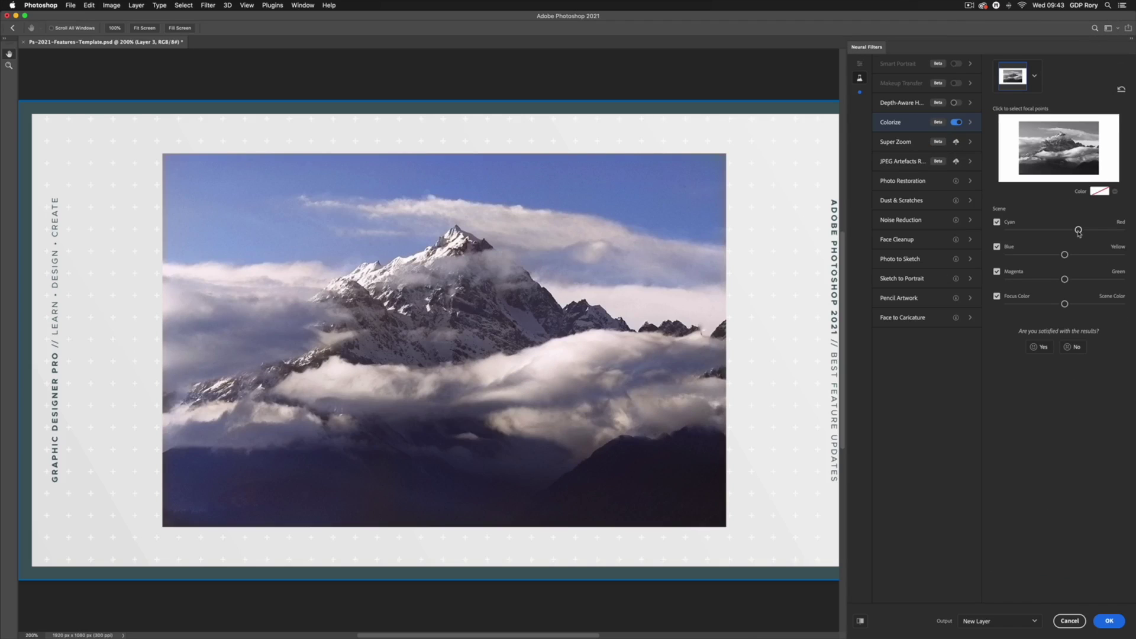
left_click_drag(1078, 231, 1071, 230)
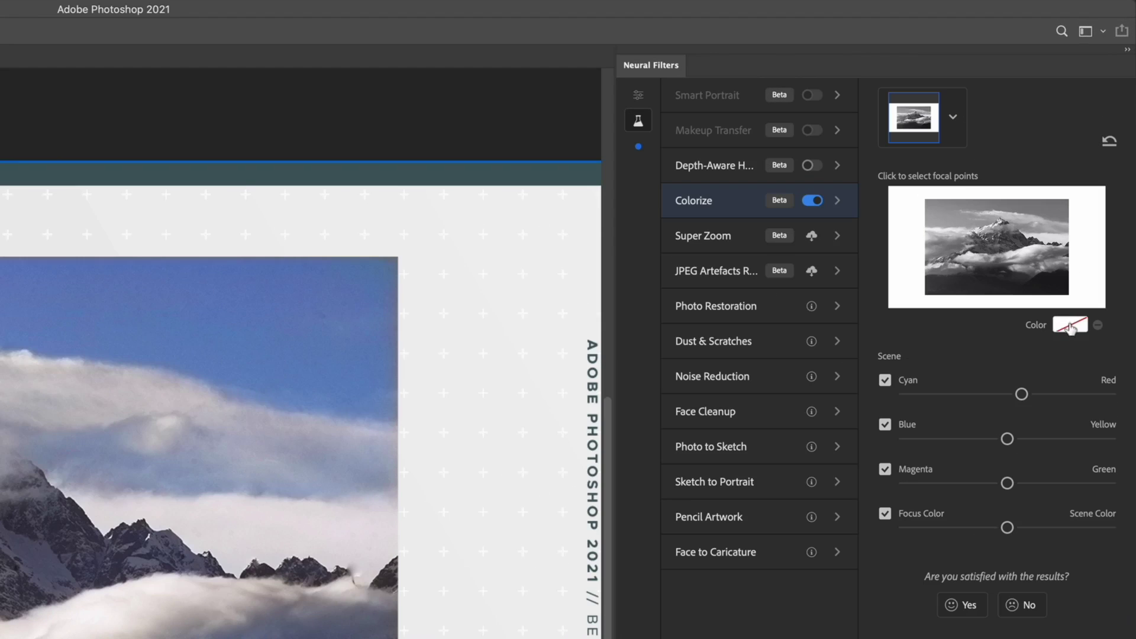
Set the Colorize focal point colour to the muted dark green 3b5346.
left_click(1069, 331)
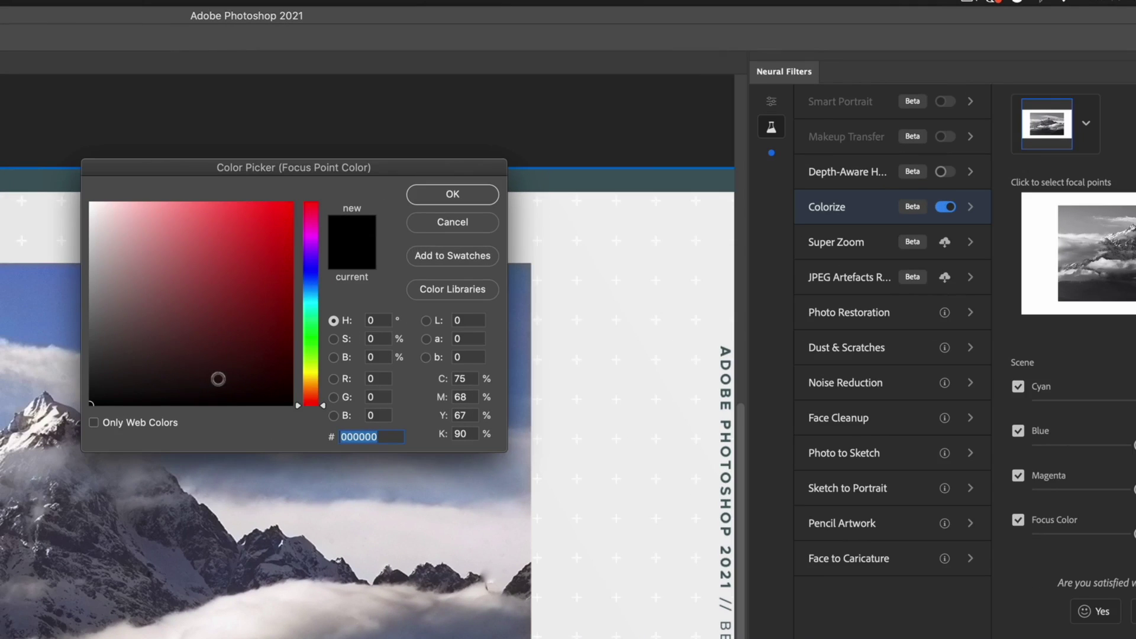
mouse_move(314, 312)
left_mouse_down()
mouse_move(315, 331)
mouse_move(315, 321)
left_mouse_up()
left_click_drag(152, 325, 149, 337)
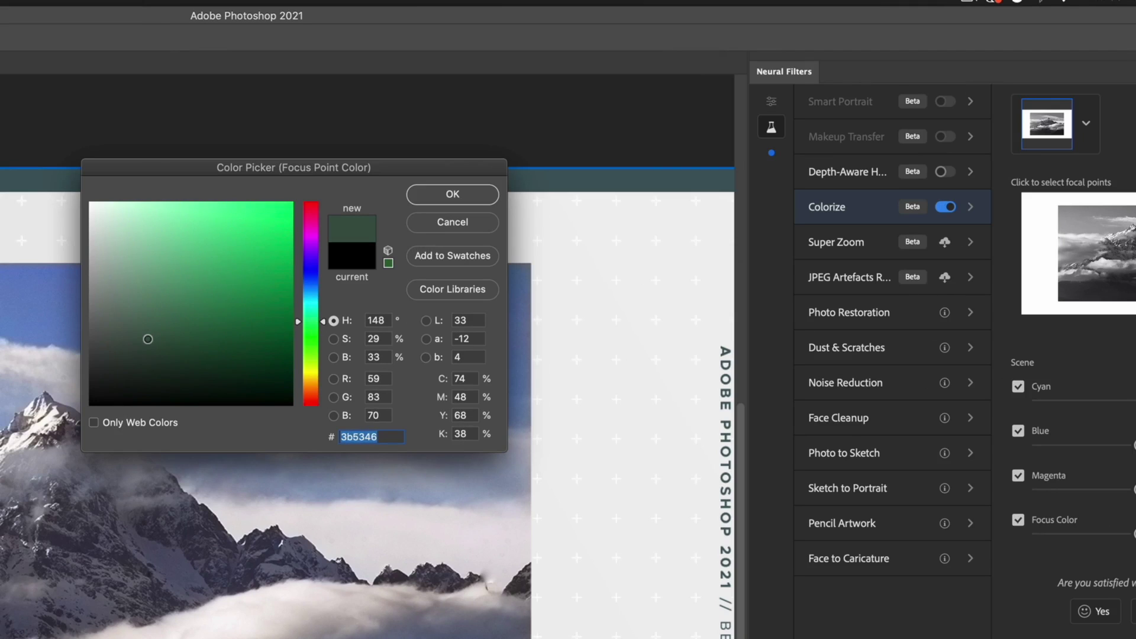
left_click(453, 194)
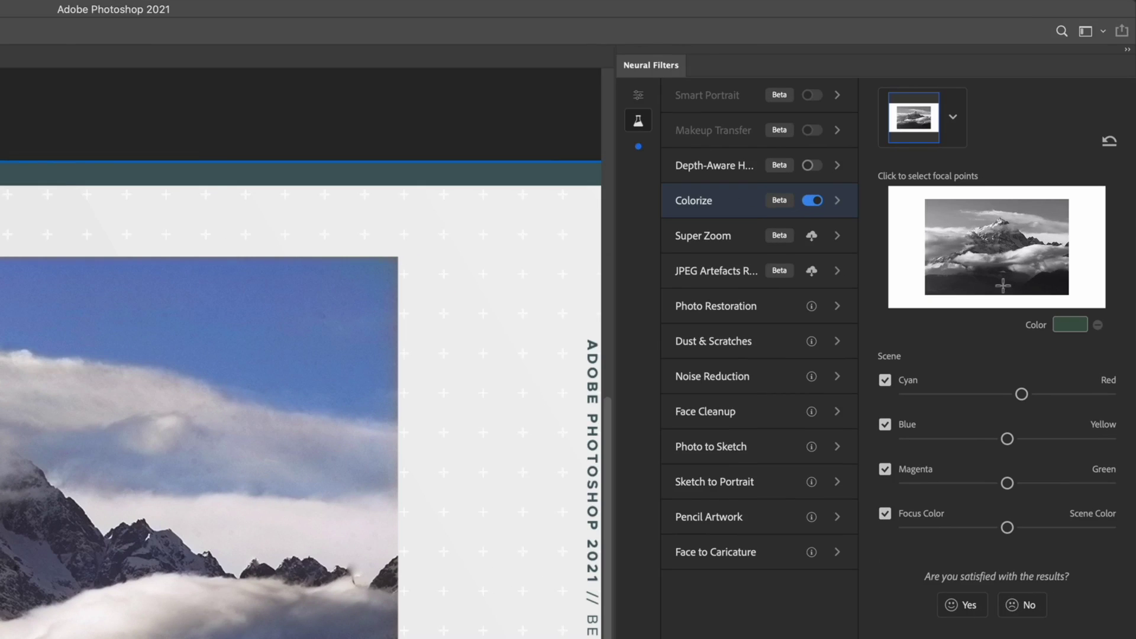
Place a green focal point on the dark slopes below the mountain, testing it in the clouds as well.
left_click(1000, 280)
left_click(1025, 252)
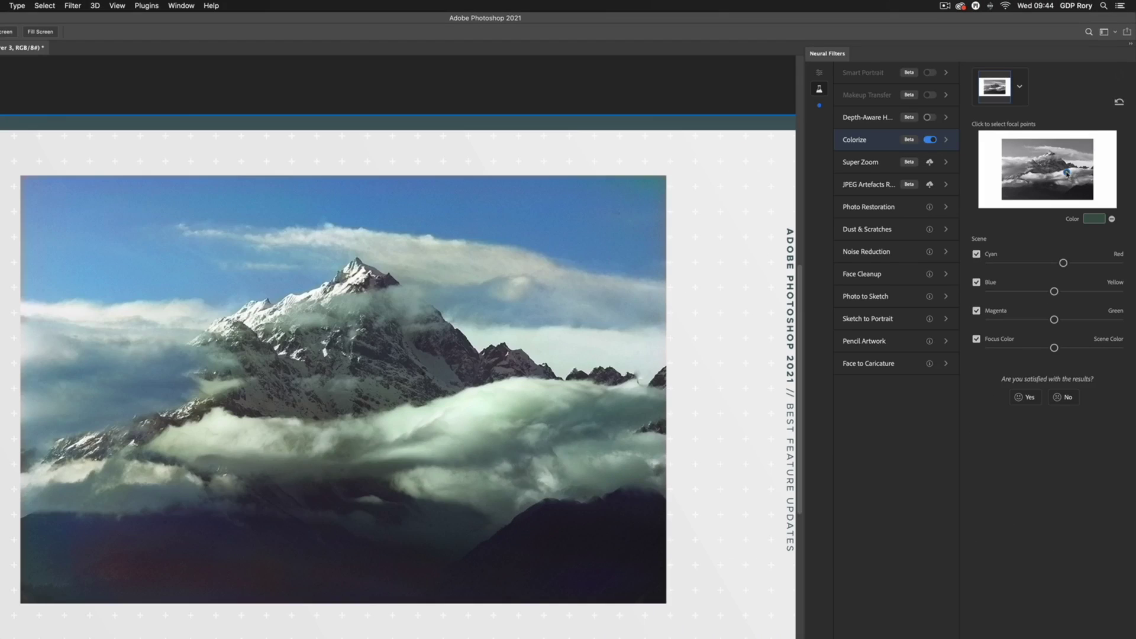
left_click(1040, 194)
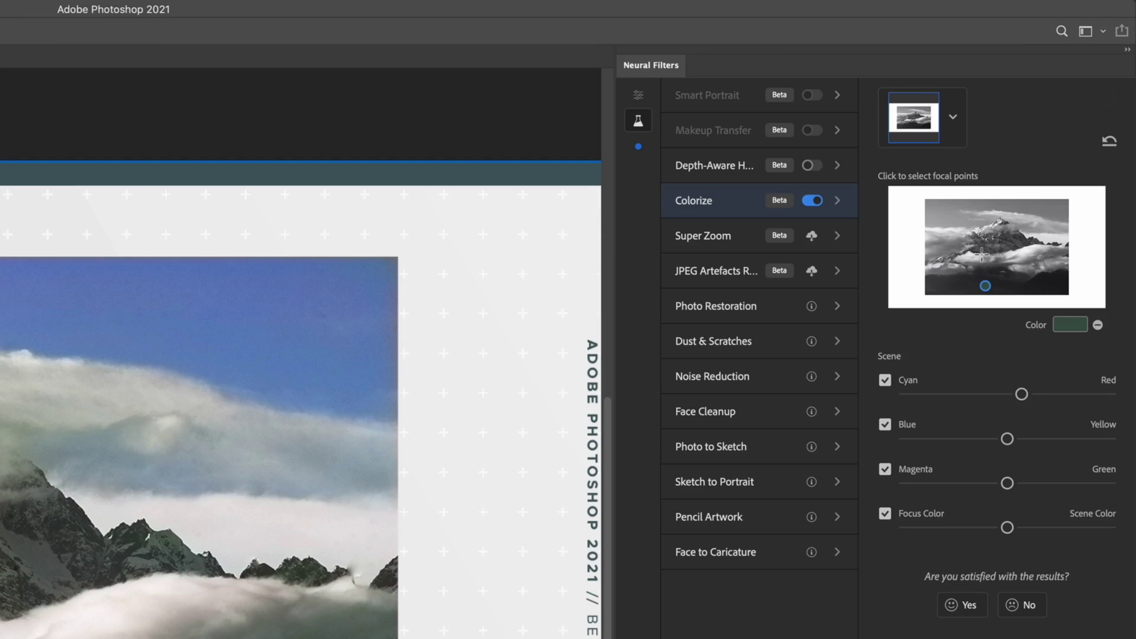
Change the colour of the focal point on the dark lower slopes to the deep green 263a35.
left_click(1071, 326)
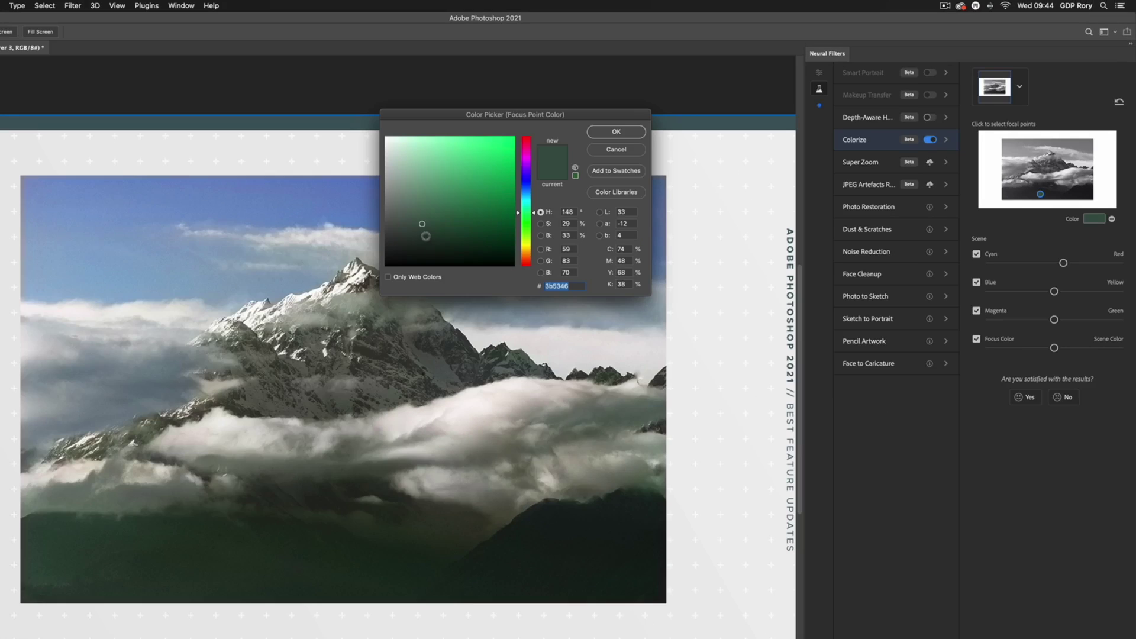
left_click(27, 353)
left_click(430, 237)
left_click(526, 206)
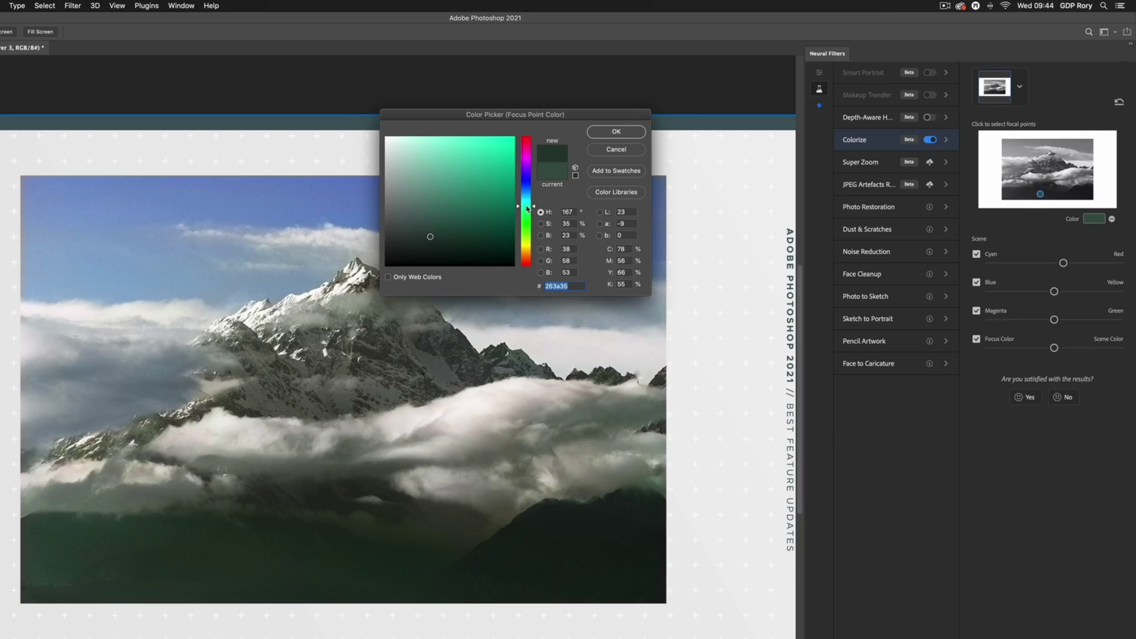
left_click(623, 135)
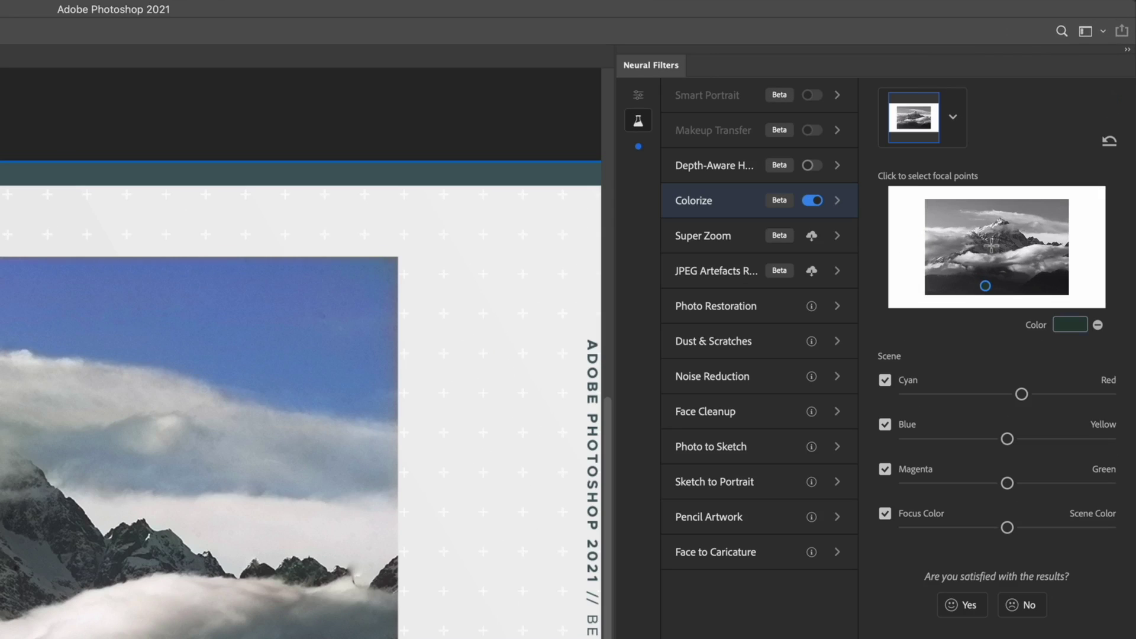
Add a focal point on the mountain's rock face and set its colour to the brown 9c7453.
left_click(990, 246)
left_click(1070, 324)
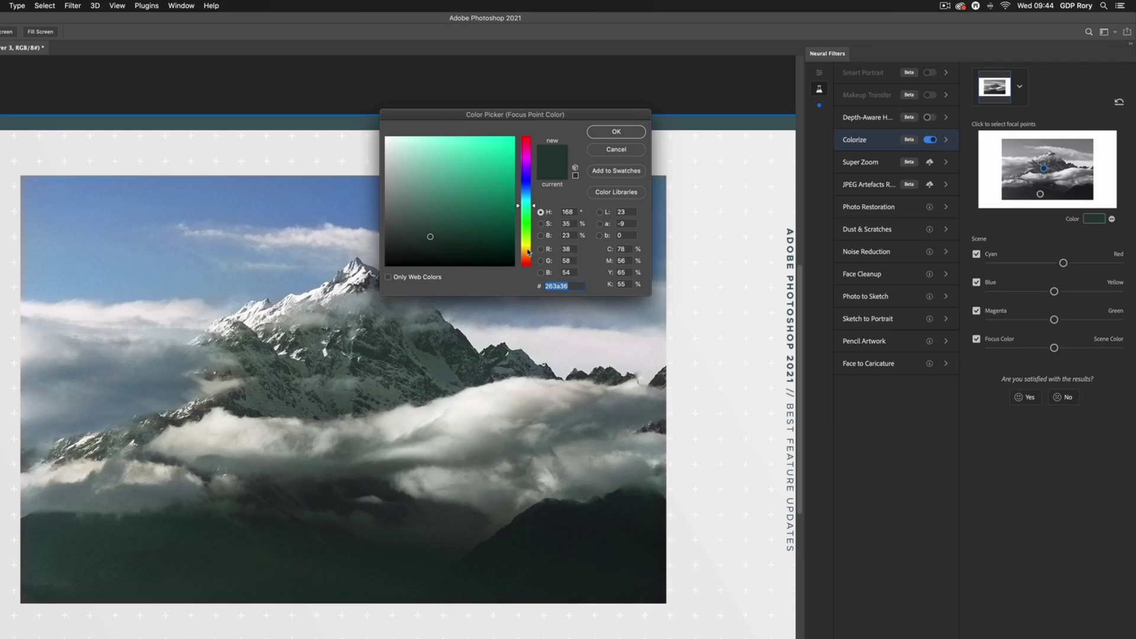
left_click_drag(528, 251, 528, 259)
left_click(446, 186)
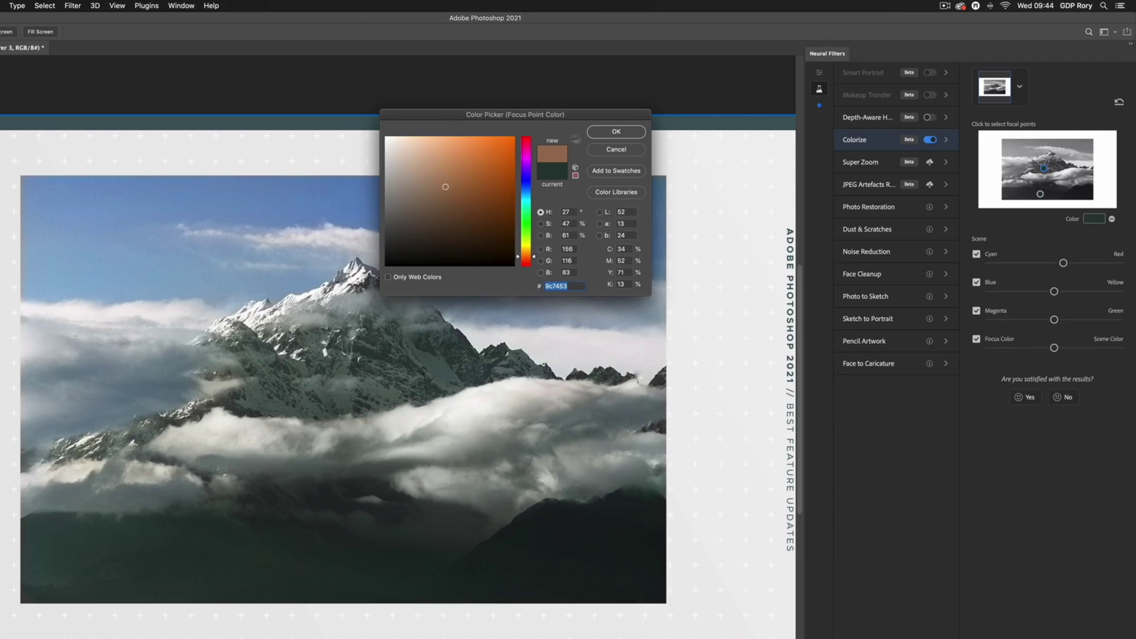
left_click(616, 133)
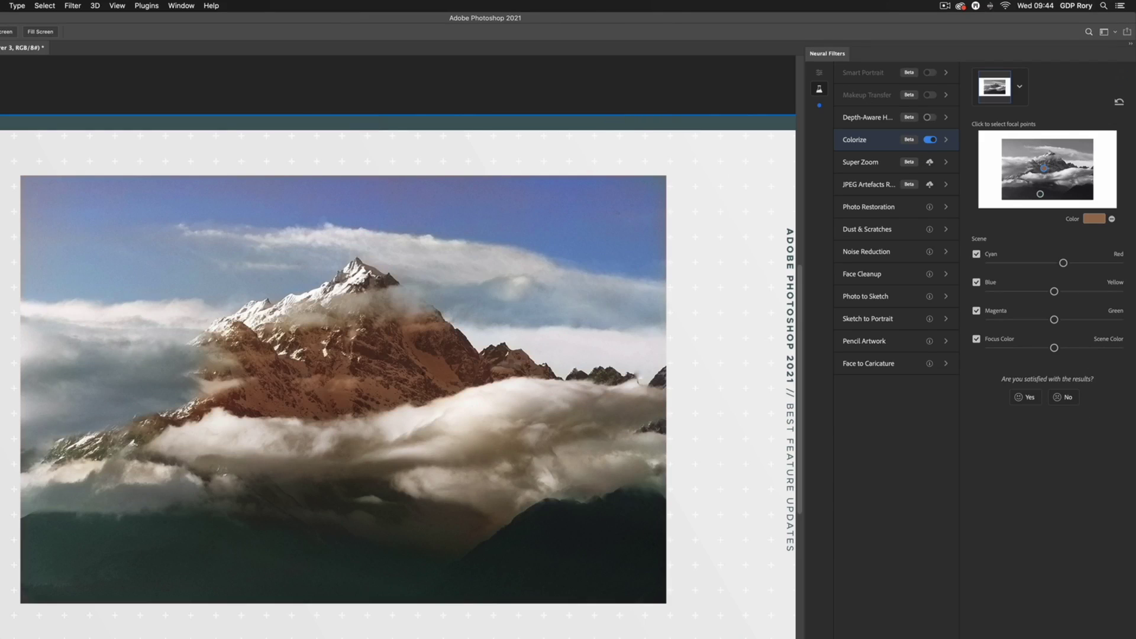
Try a pale peach colour on the mountain's focal point, and remove that point.
left_click(1038, 166)
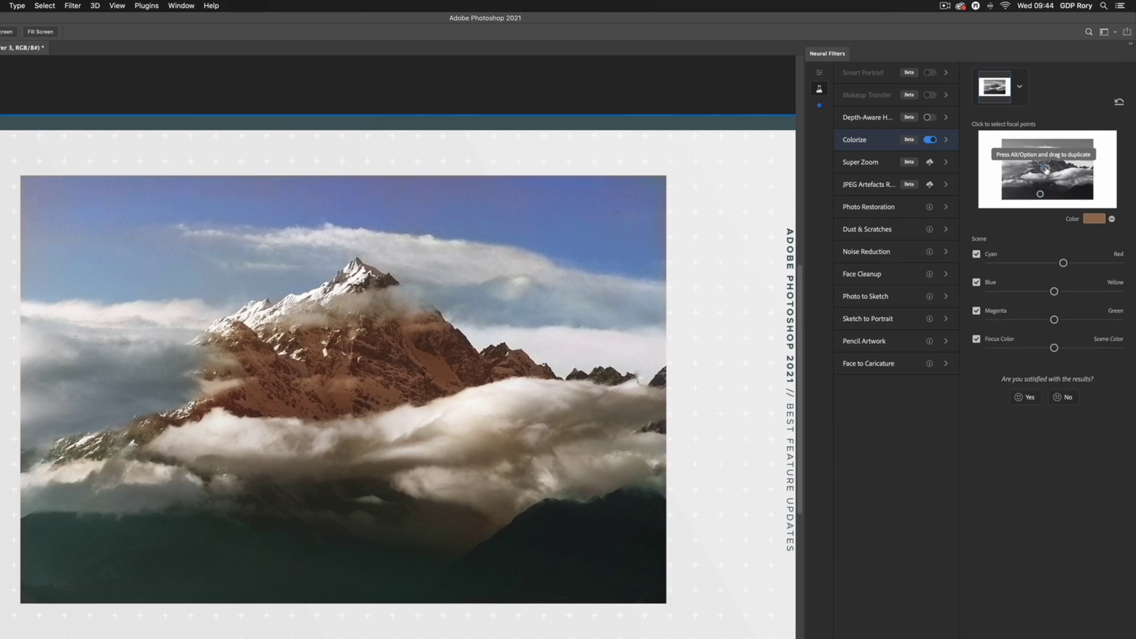
left_click(1092, 220)
left_click(427, 154)
left_click(420, 149)
key("Return")
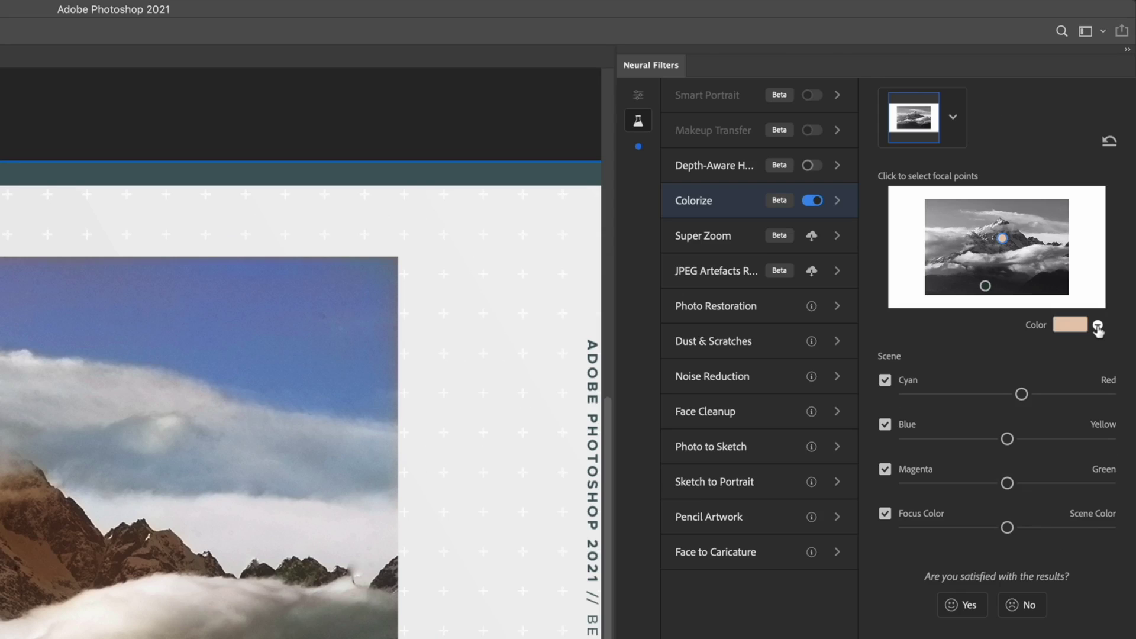
left_click(1098, 327)
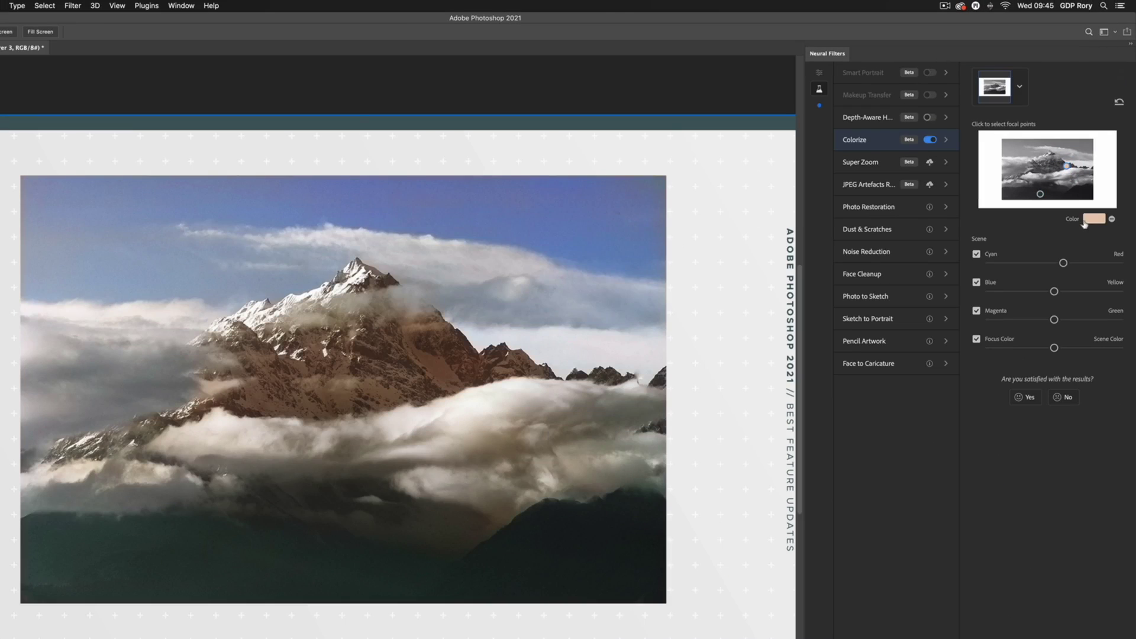
Recolour the focal point on the mountain's slope to the dark brown 594331.
left_click(1071, 325)
mouse_move(440, 217)
left_mouse_down()
mouse_move(429, 222)
mouse_move(442, 225)
left_mouse_up()
key("Return")
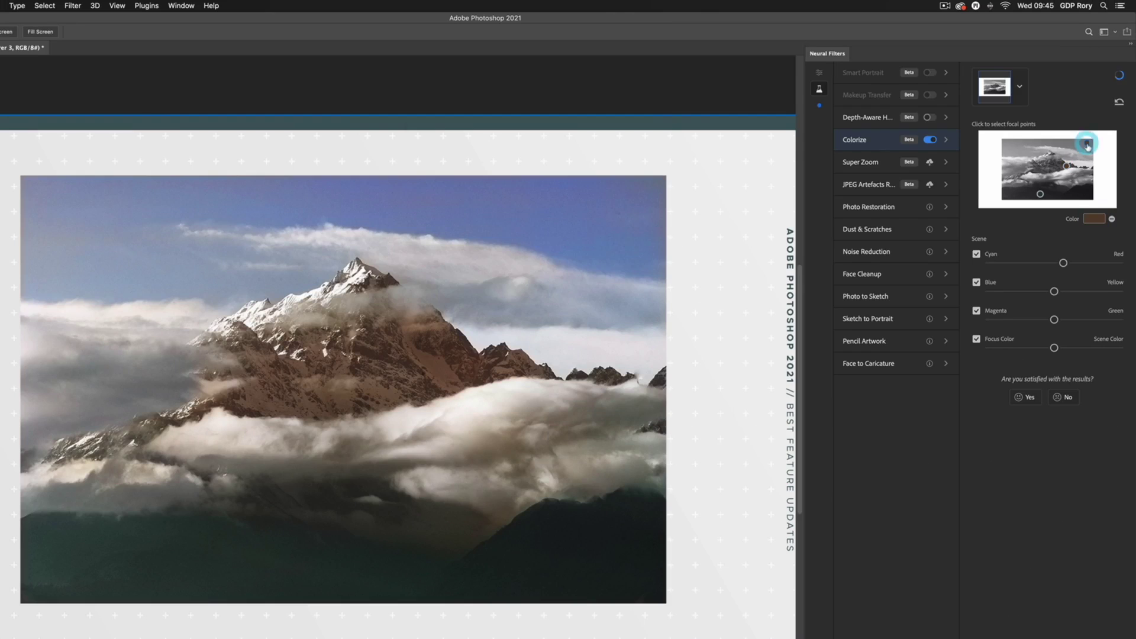
Try the vivid orange f2730d as the colour of the focal point in the sky.
left_click(1092, 220)
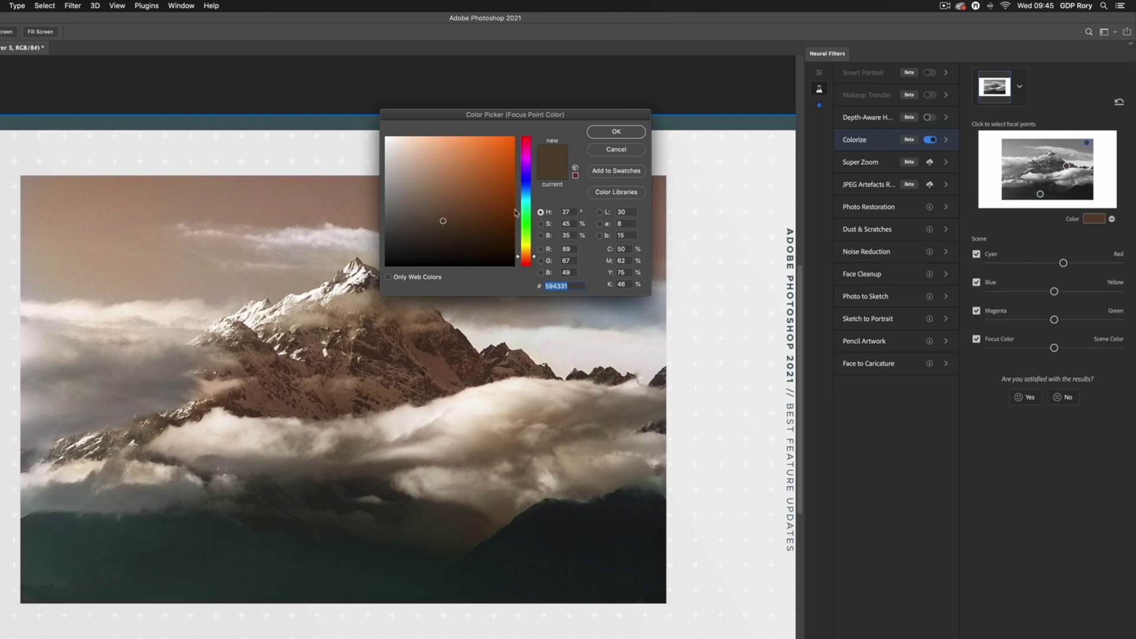
left_click(506, 146)
left_click(507, 142)
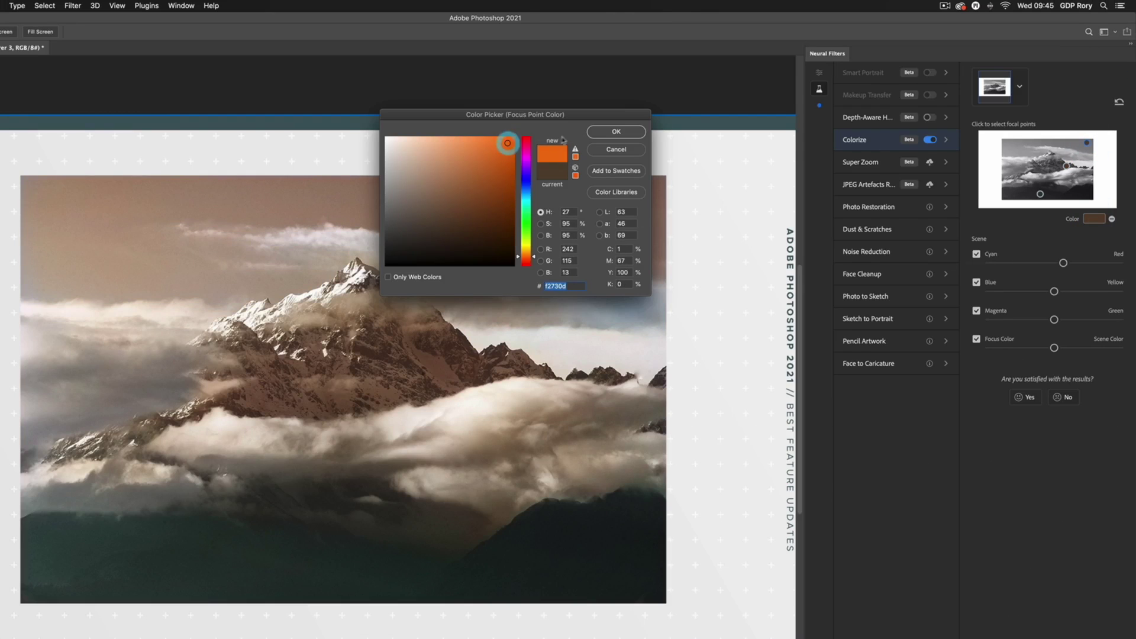
left_click(603, 132)
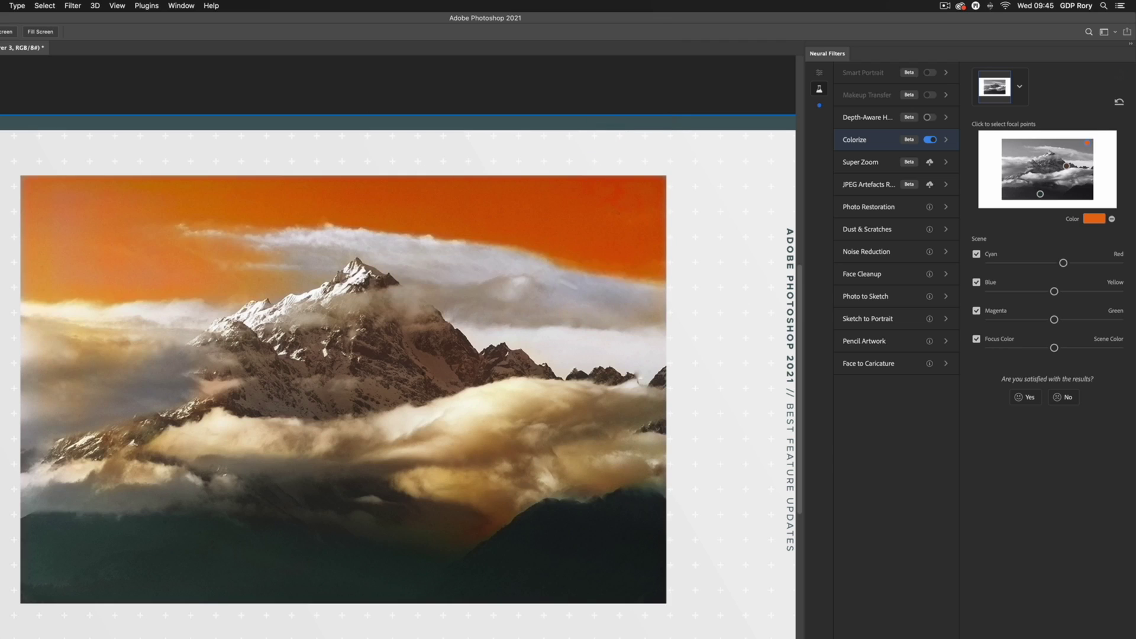
Recolour the sky's focal point to a softened blue with hue 212° and apply the Colorize filter as a new layer.
left_click(1094, 219)
left_click(524, 190)
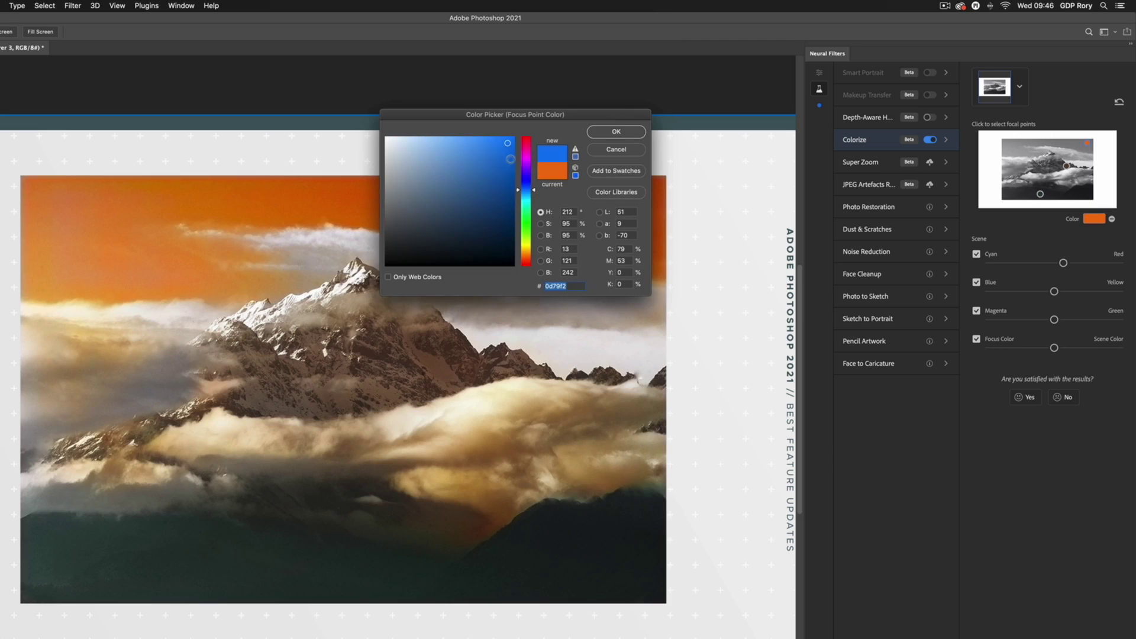
left_click_drag(484, 156, 452, 181)
key("Return")
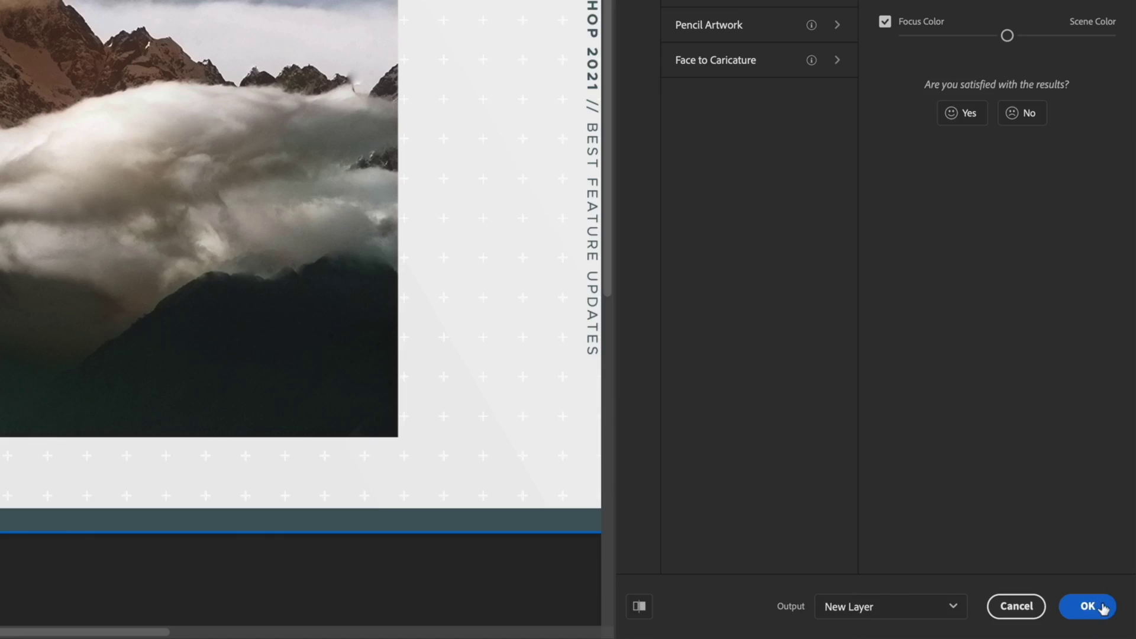
left_click(1103, 638)
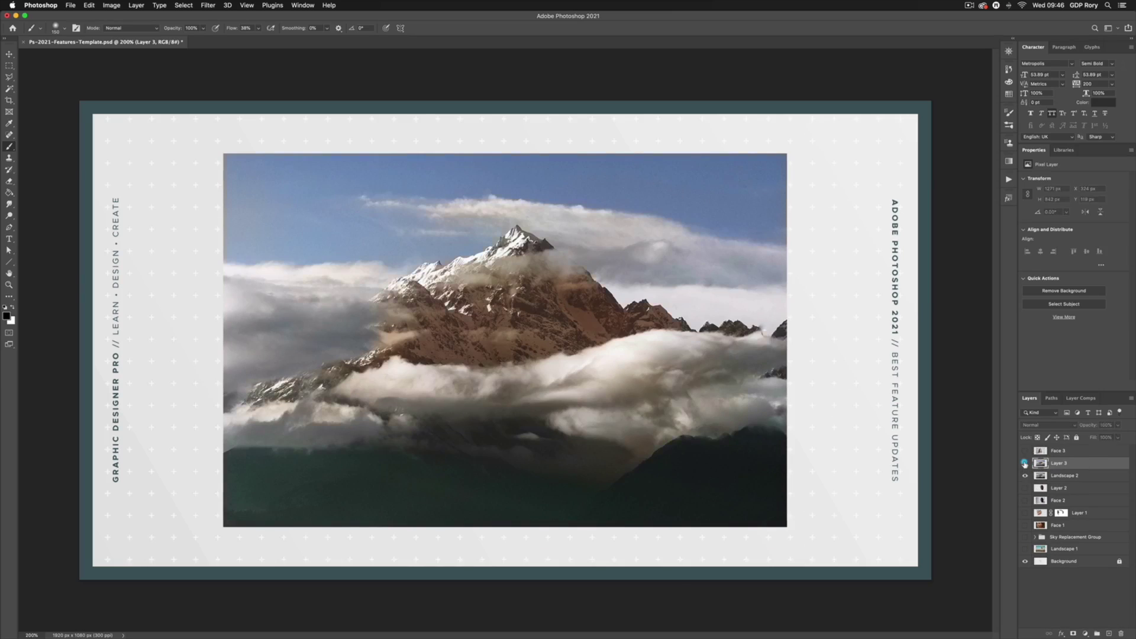
Compare the landscape with and without the colorized Layer 3, and hide both Layer 3 and Landscape 2.
left_click(935, 323)
left_click(1025, 464)
left_click(1025, 463)
left_click(1024, 464)
left_click(1025, 467)
left_click(1025, 476)
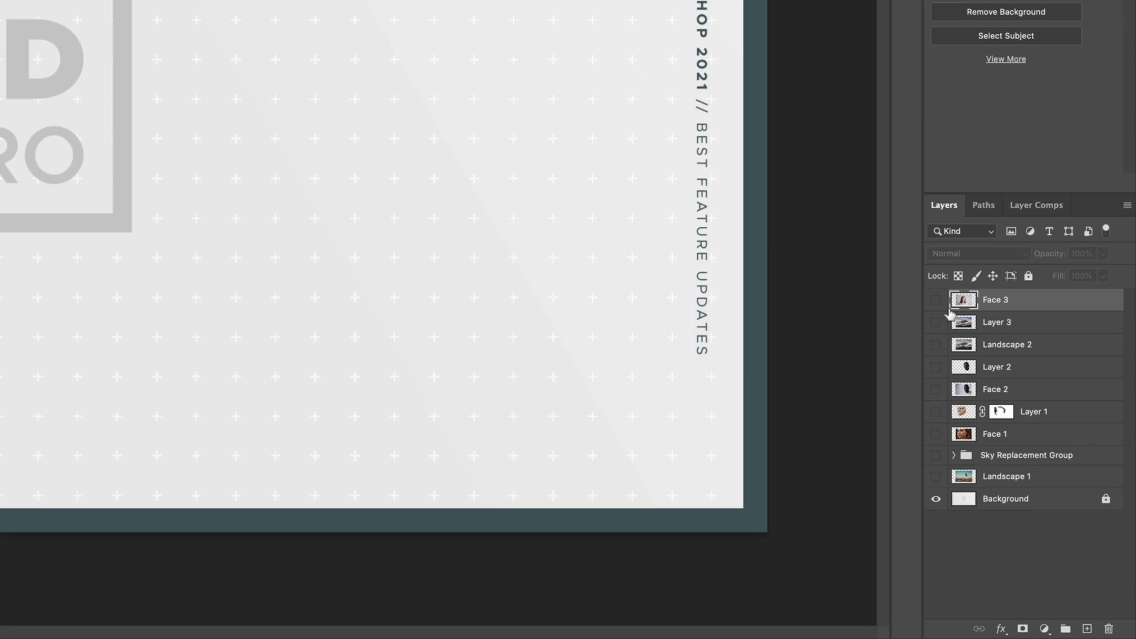
Show Face 3 and open it in Select and Mask, with the view set to On Black at full opacity.
left_click(935, 300)
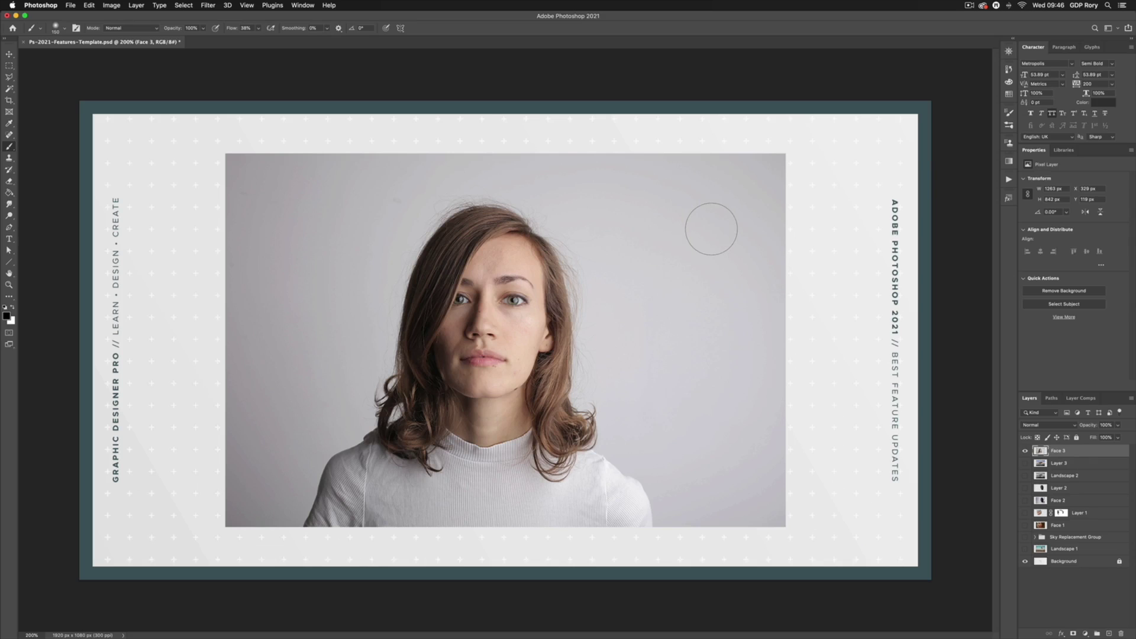
key("super+equal")
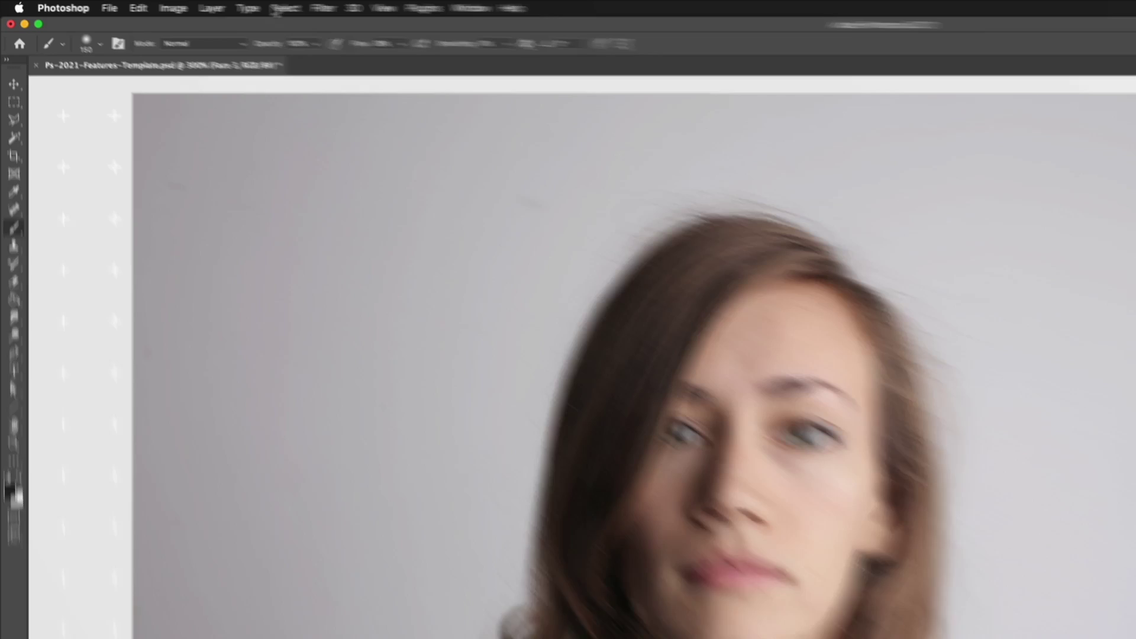
left_click(183, 6)
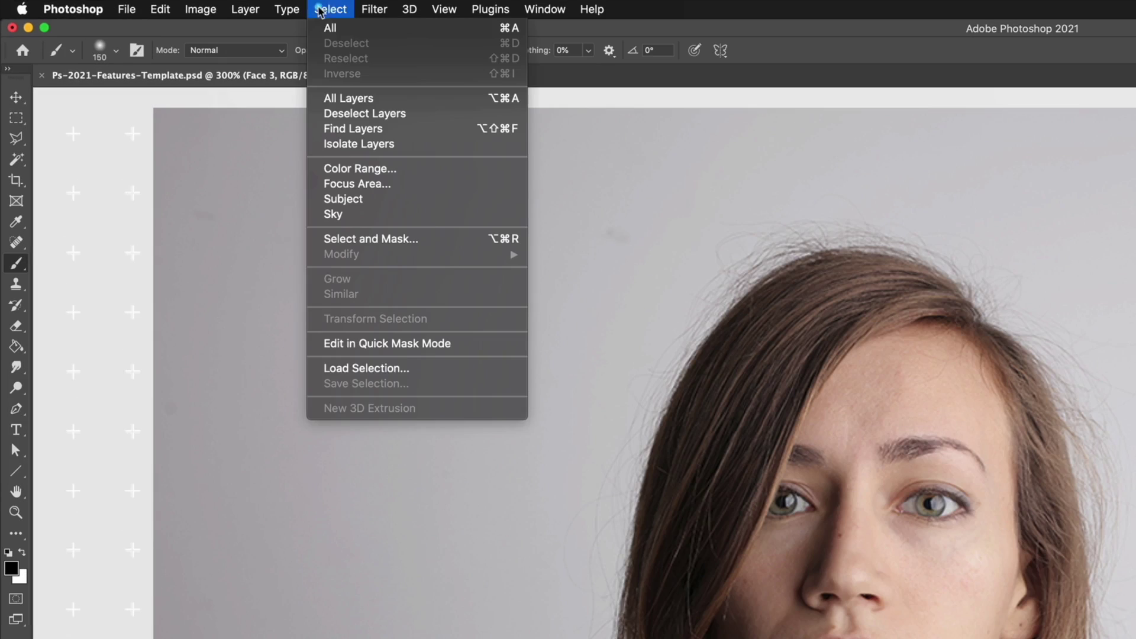
left_click(373, 239)
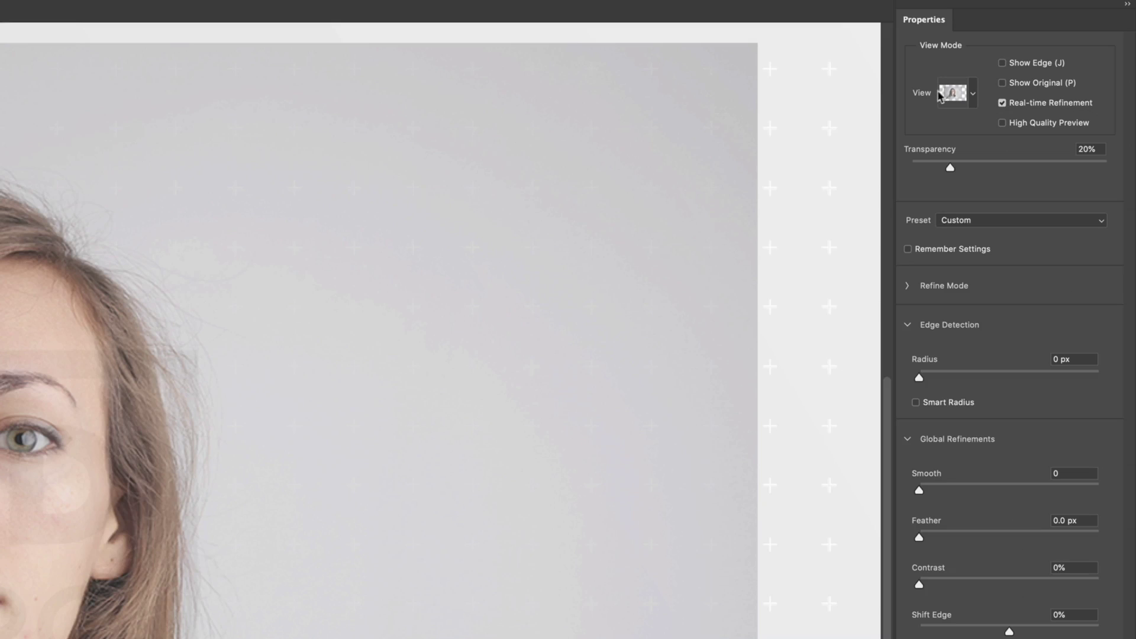
left_click(974, 94)
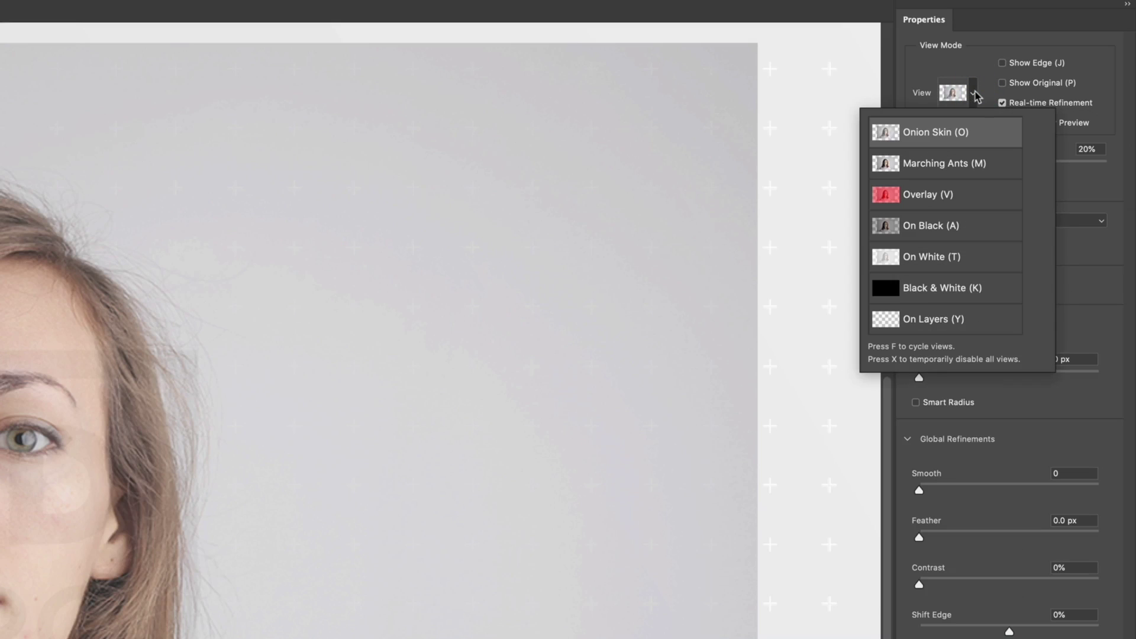
left_click(953, 229)
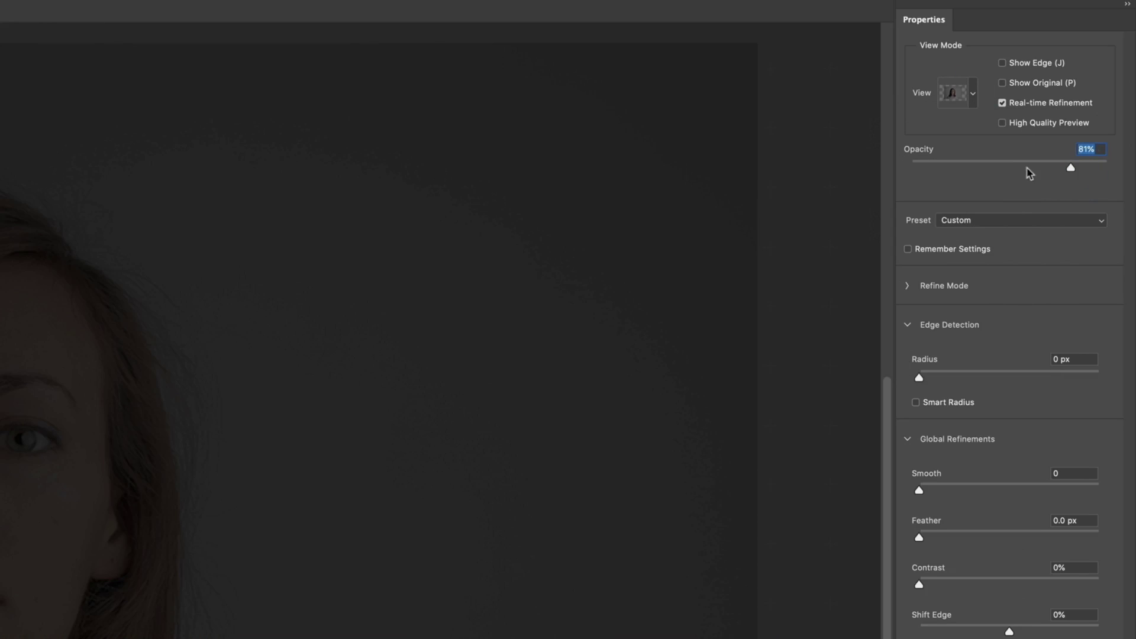
left_click_drag(1072, 171, 1115, 177)
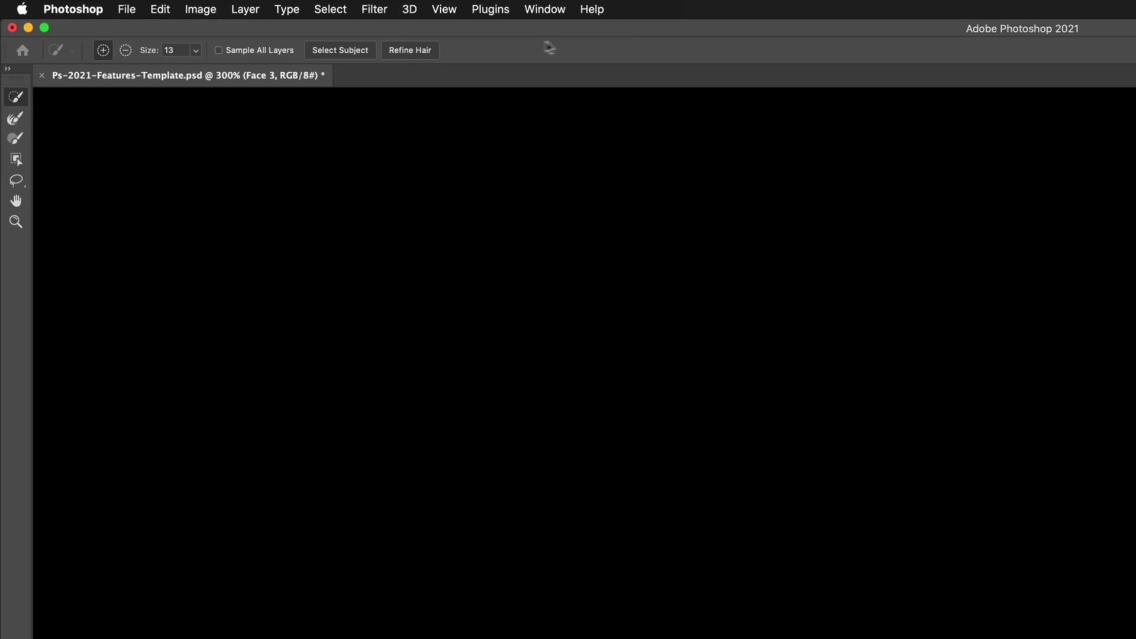
Select the woman with Select Subject and improve the hair edges with Refine Hair.
left_click(325, 52)
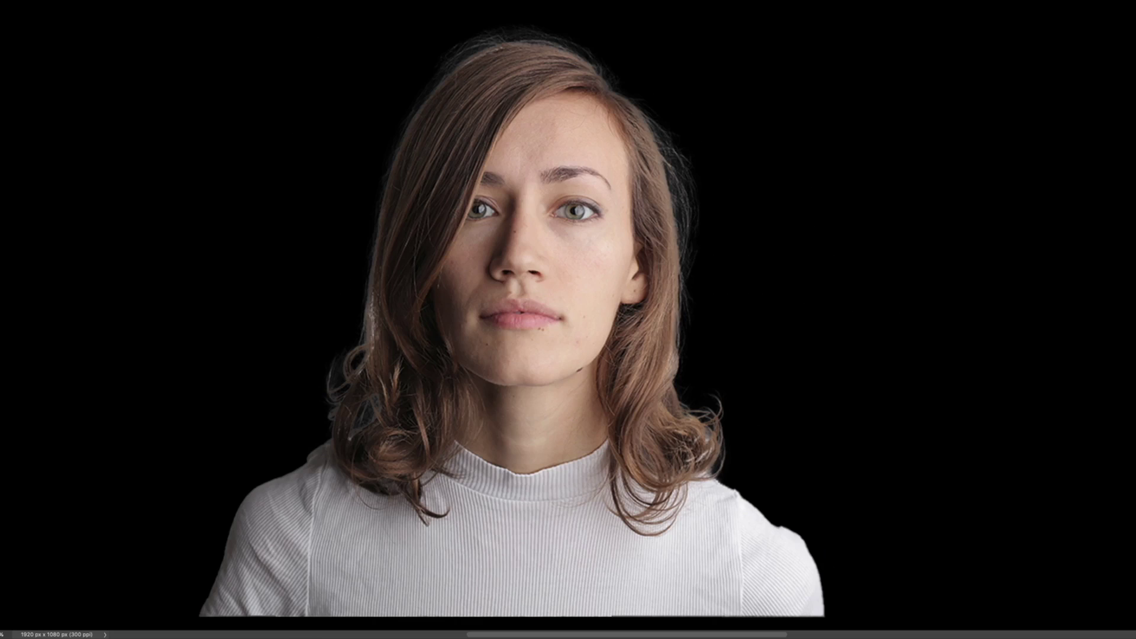
scroll(281, 154, "down", 1)
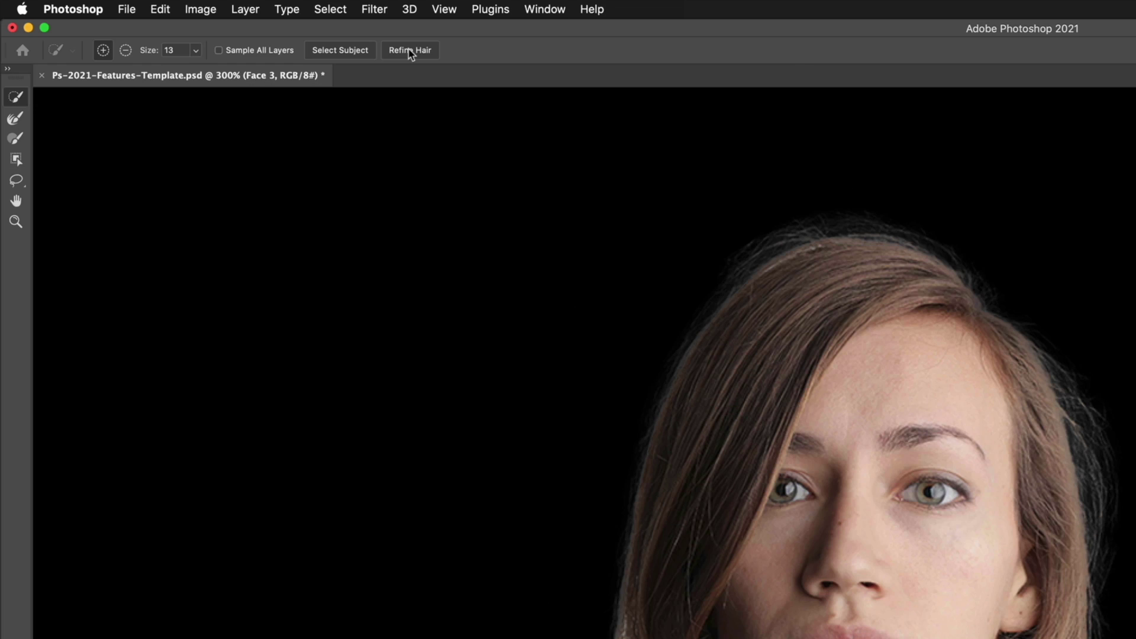
key("super+equal")
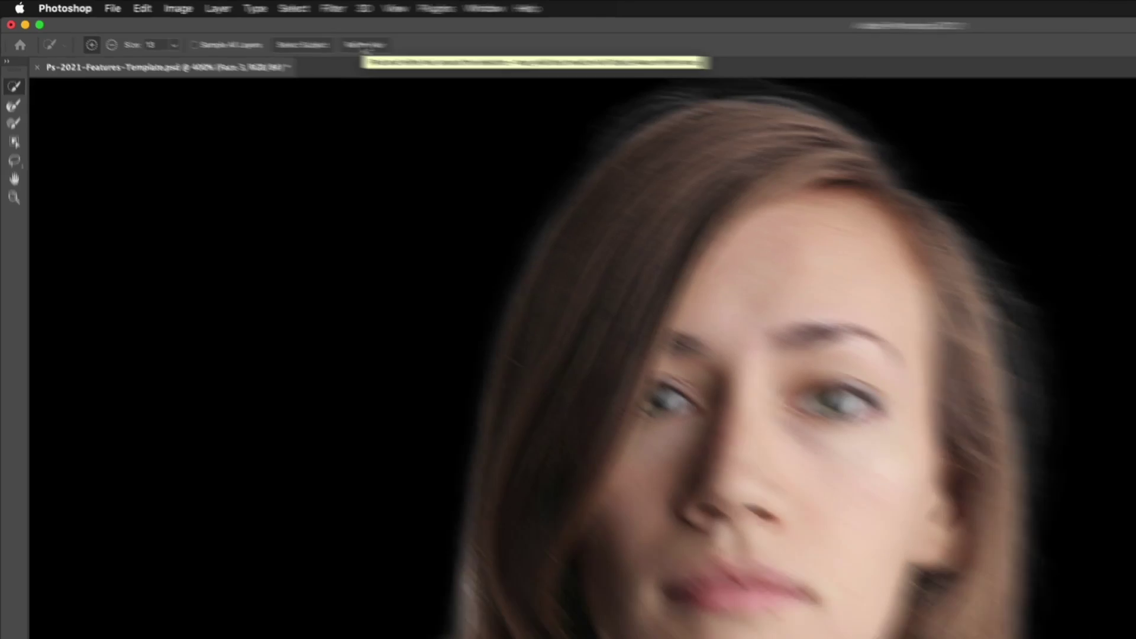
left_click(227, 29)
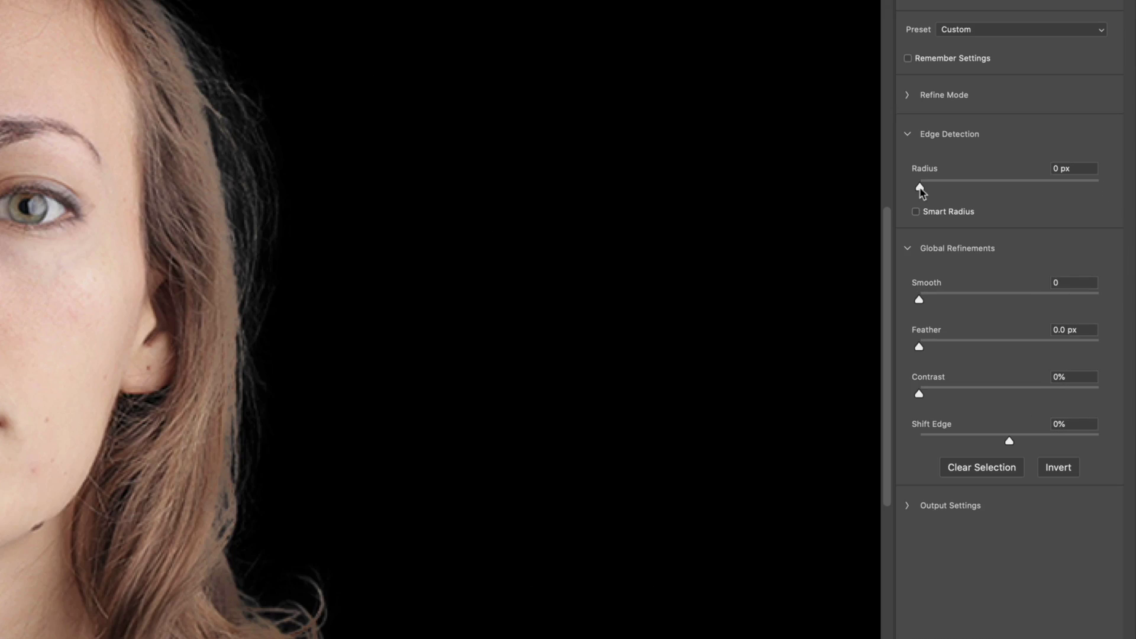
Refine the selection with Radius 1 px, Smart Radius, Smooth 7 and Feather 0.2 px, and apply it as a layer mask.
left_click_drag(920, 188, 930, 190)
left_click(916, 212)
left_click_drag(920, 300, 931, 300)
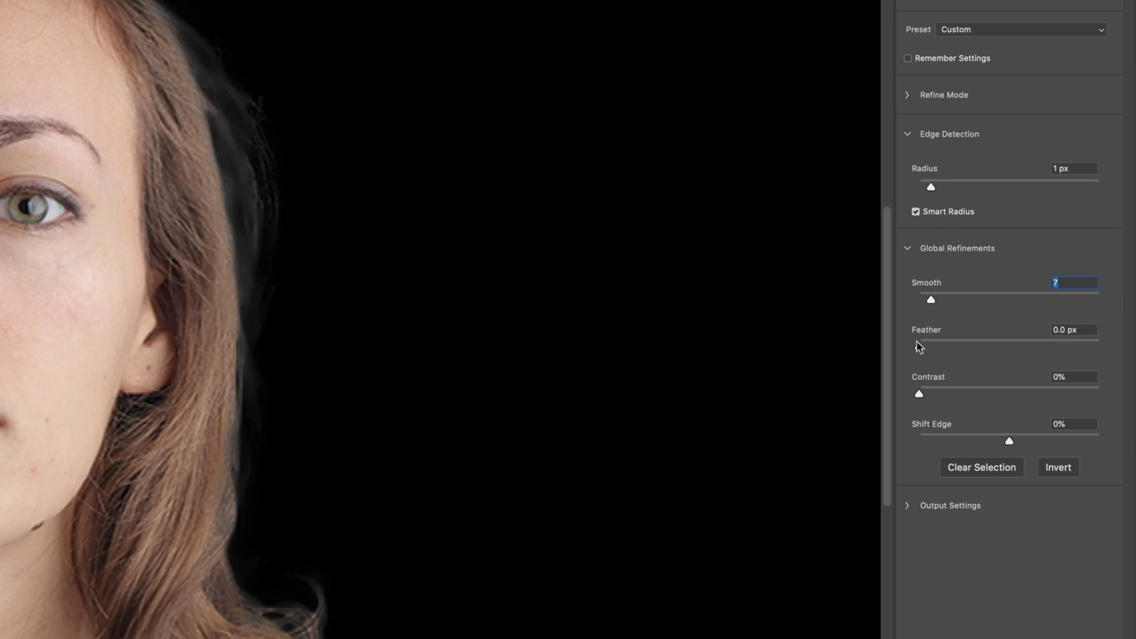
left_click_drag(919, 349, 922, 350)
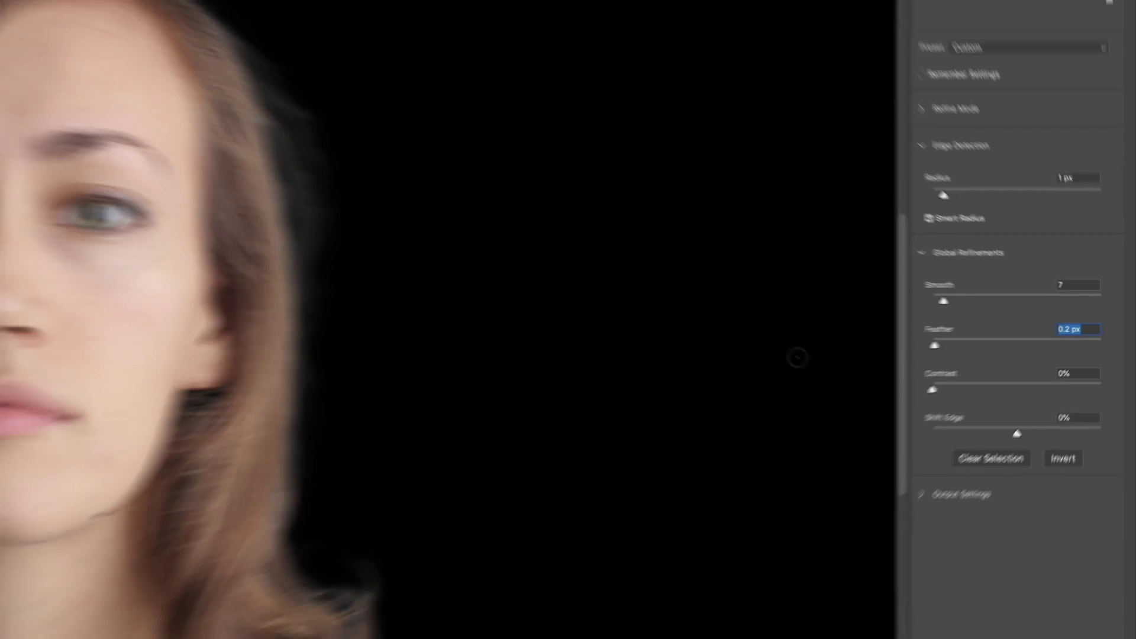
left_click(1114, 626)
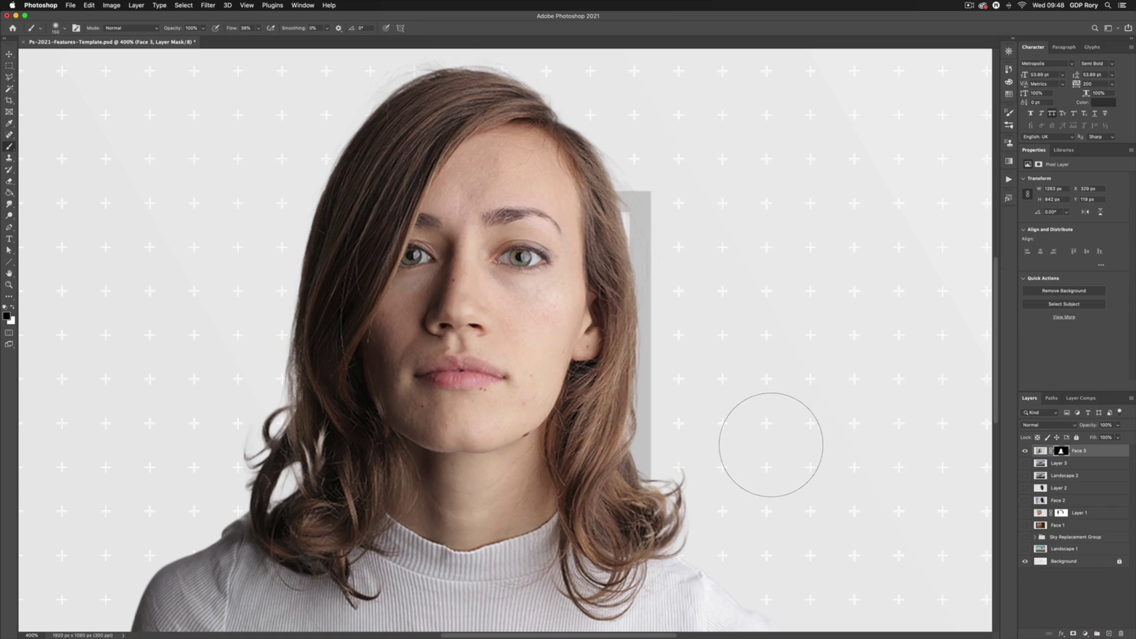
View the masked portrait on the whole template and hide the Face 3 layer.
key("super+minus")
key("super+minus")
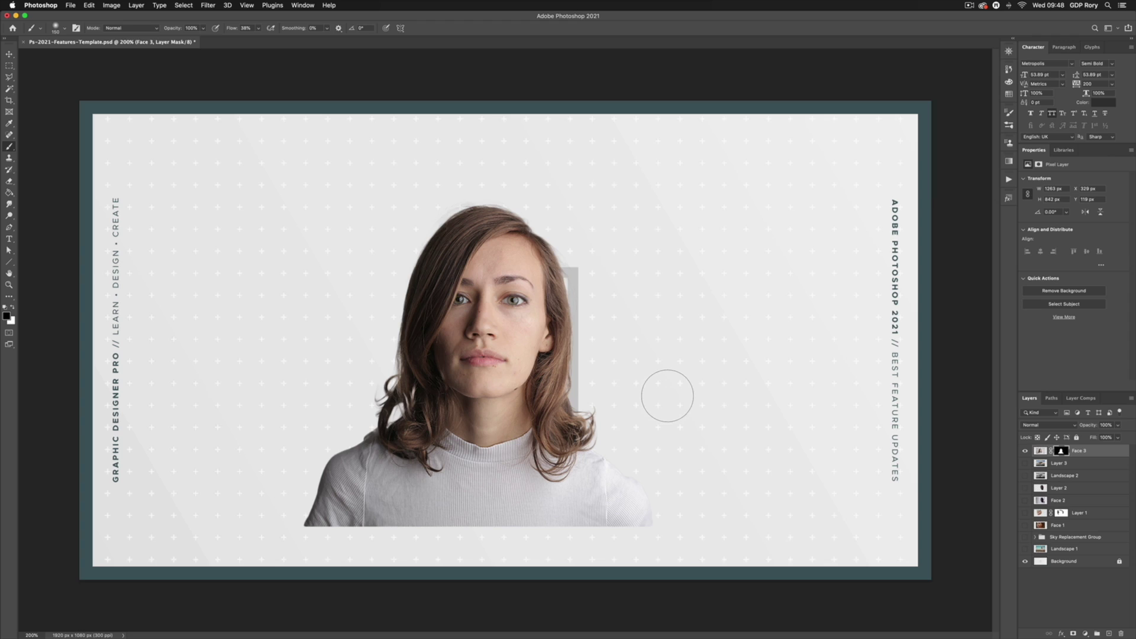
left_click(1025, 450)
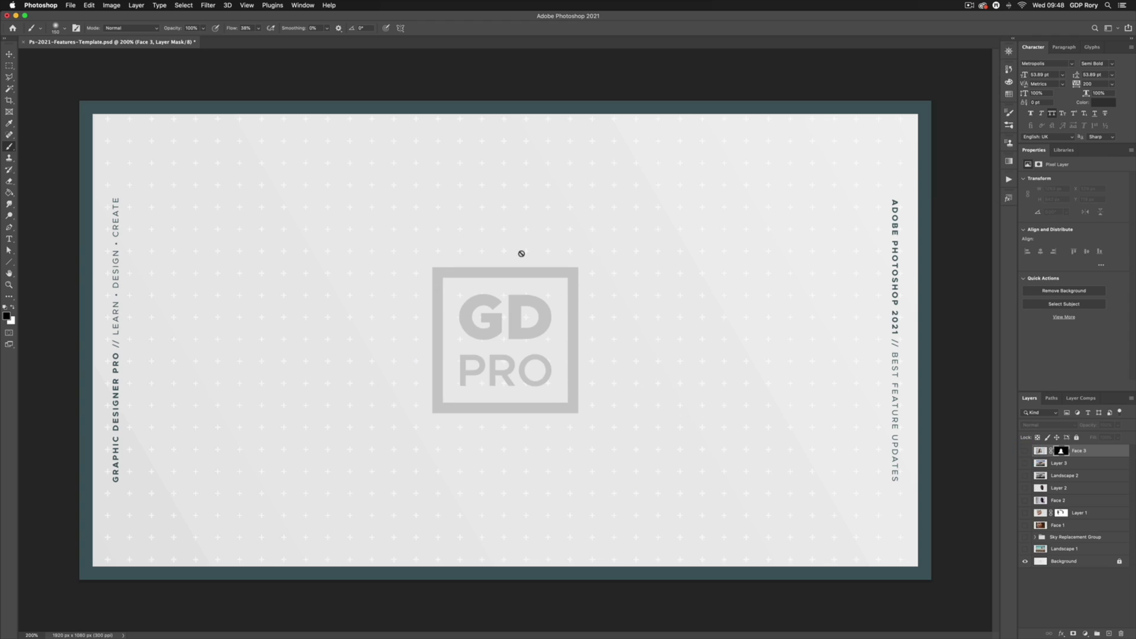
Draw a rectangle about 894 by 565 px over the middle of the template and fill it with orange.
left_click(10, 54)
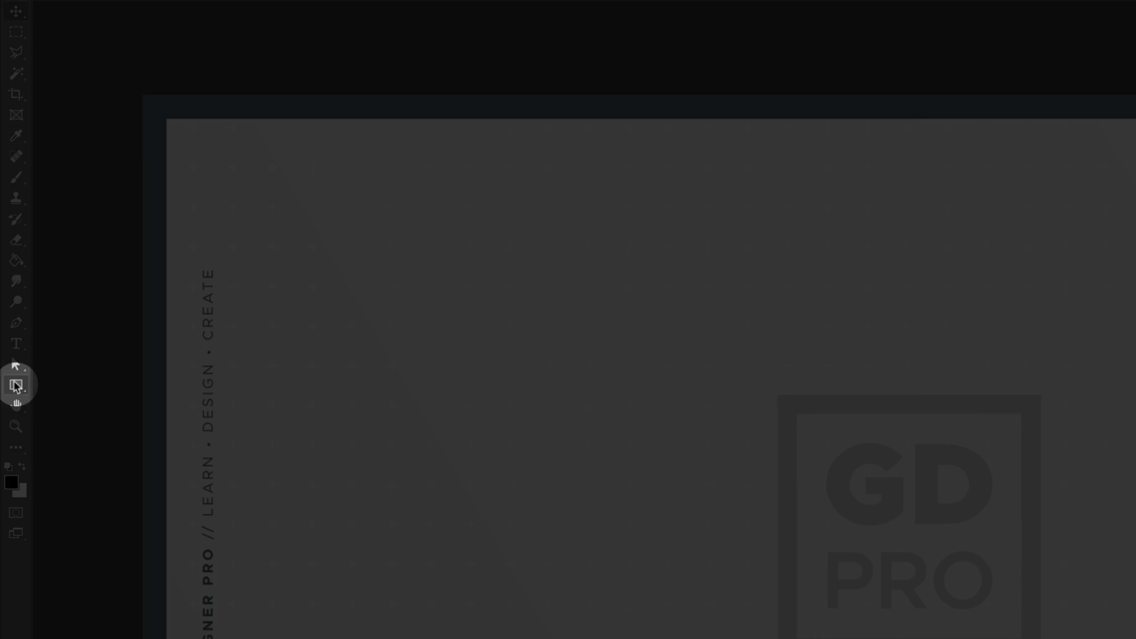
left_click(10, 263)
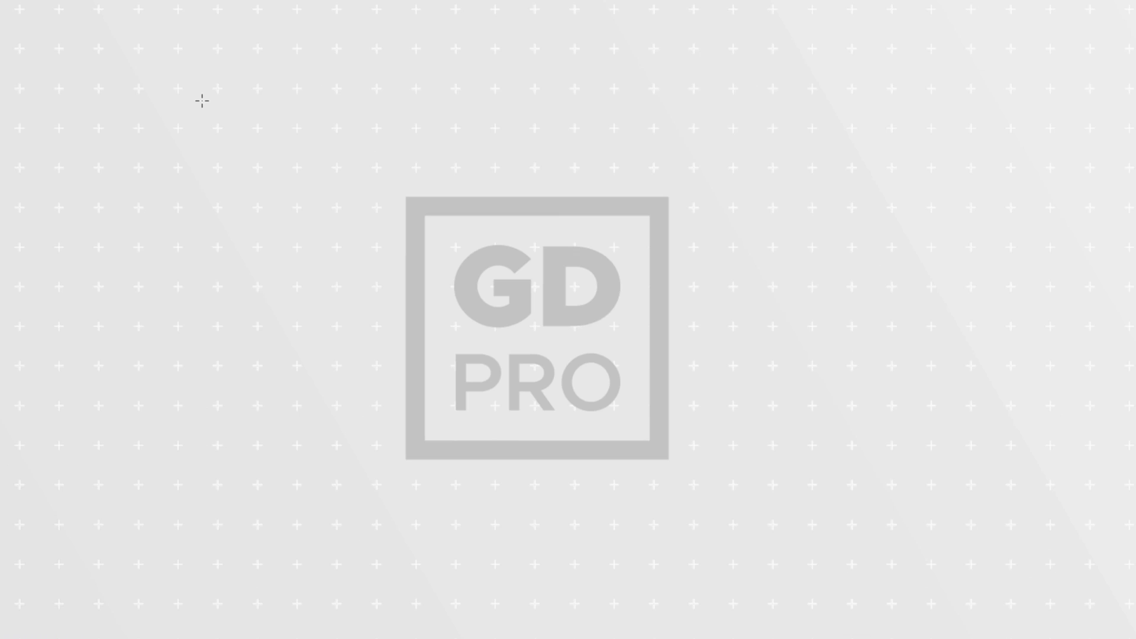
left_click_drag(197, 99, 915, 551)
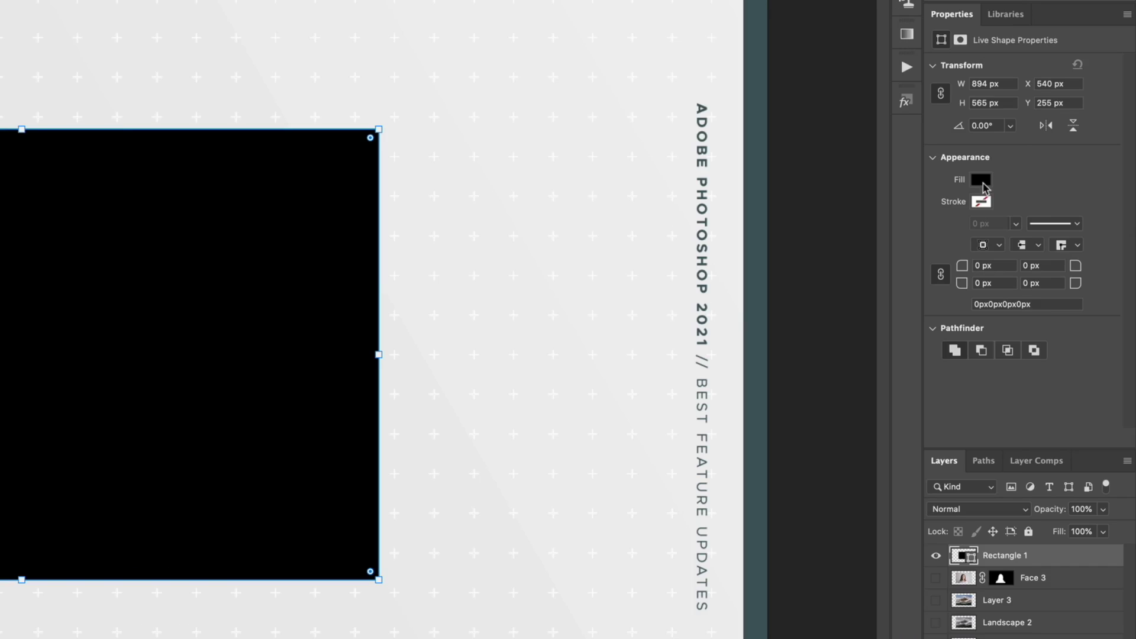
left_click(982, 180)
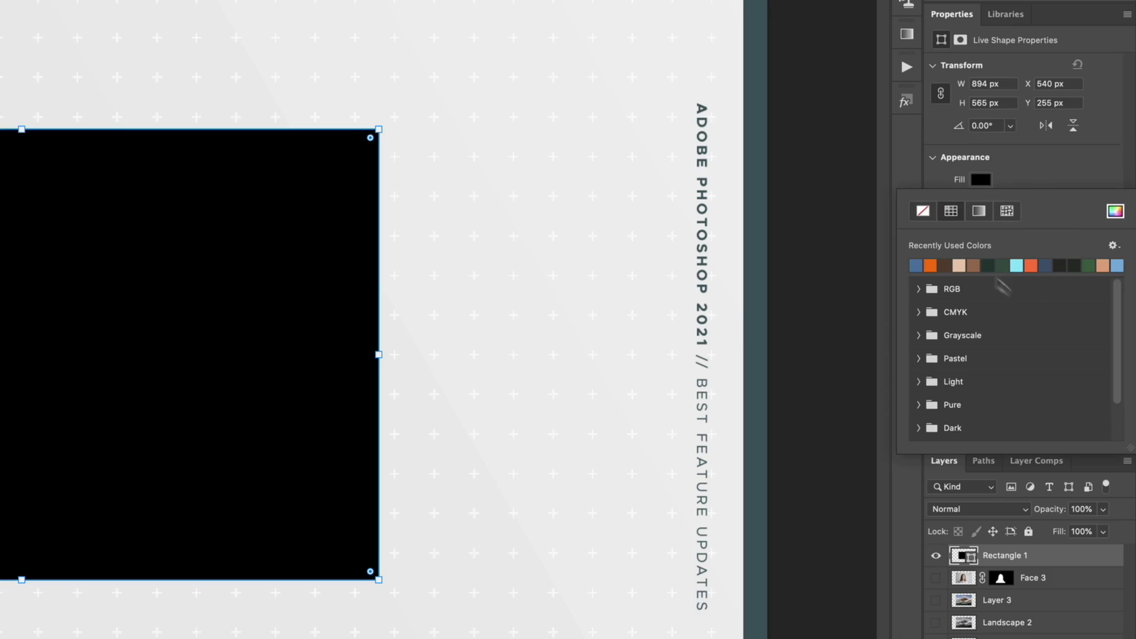
left_click(932, 263)
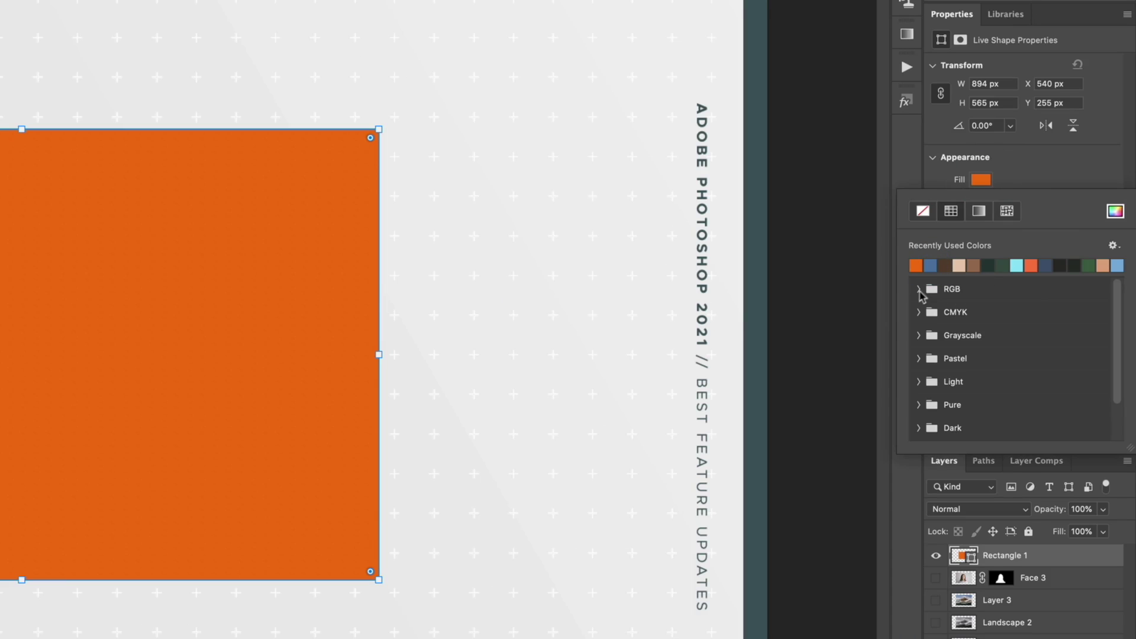
left_click(1049, 175)
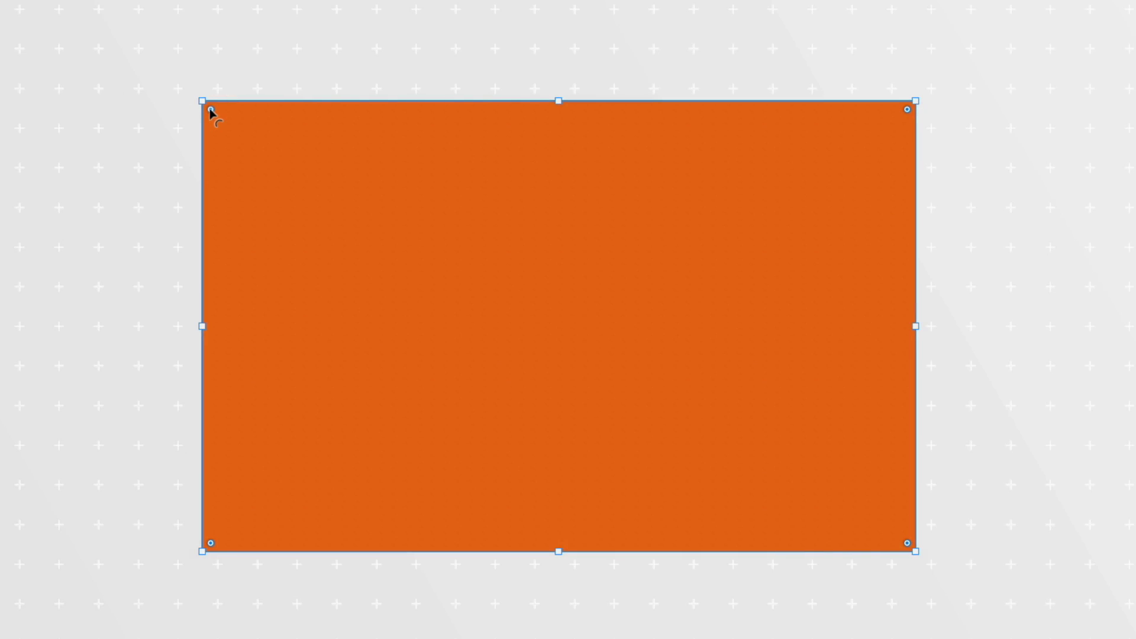
Round every rectangle corner except the upper-left one to 133 px, then narrow the shape to 616 px and shift it towards the template's left side.
left_click_drag(211, 111, 63, 71)
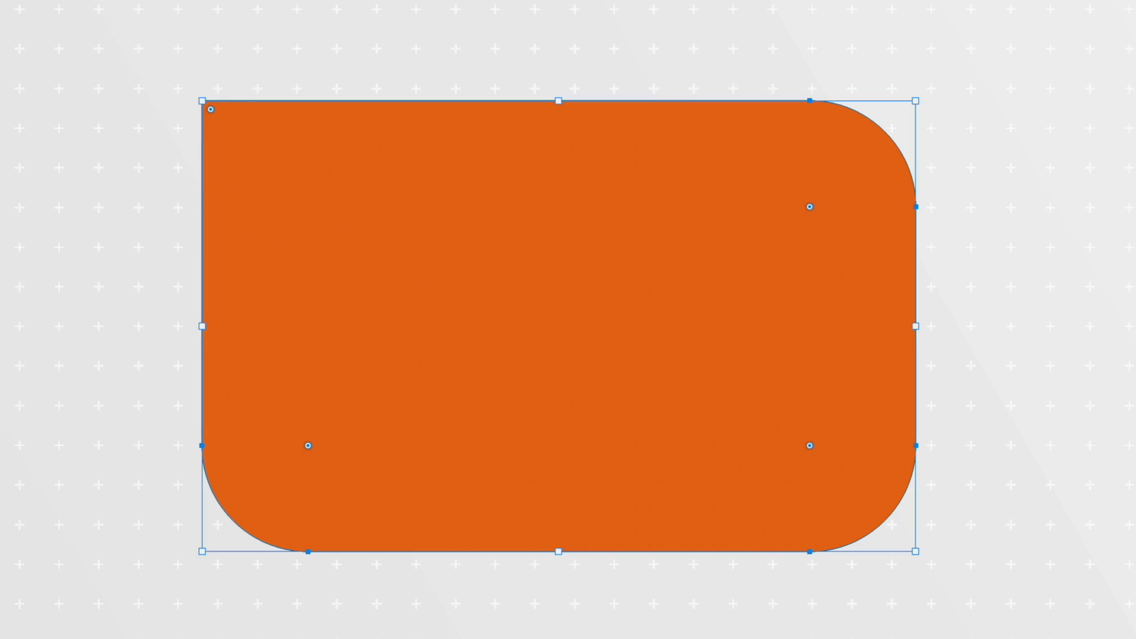
left_click_drag(917, 327, 696, 369)
left_click_drag(593, 370, 425, 326)
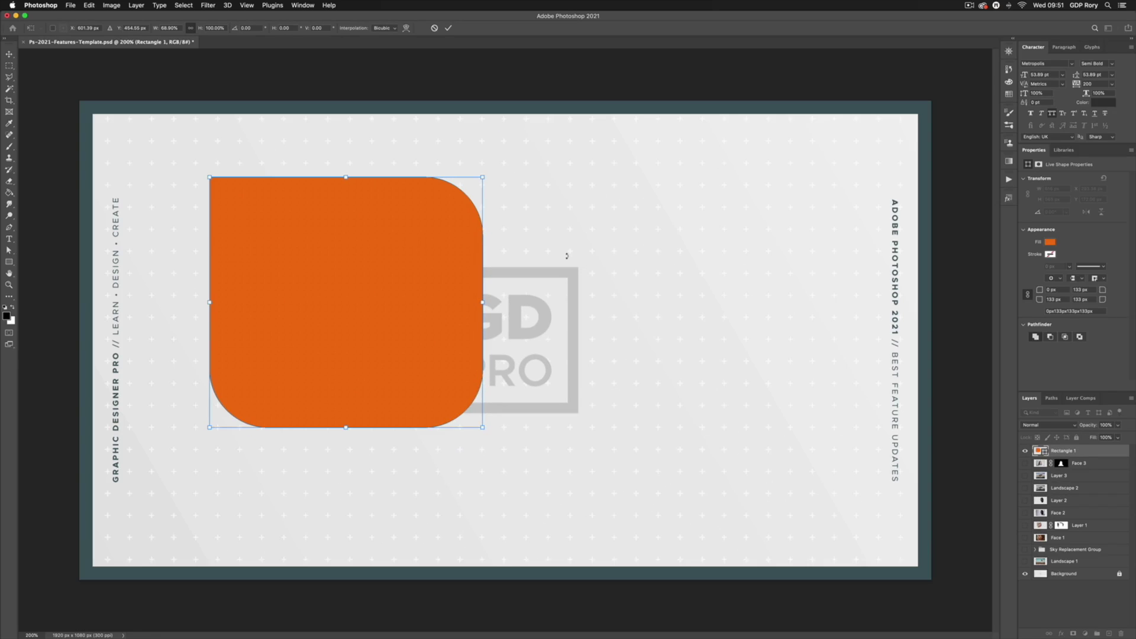
key("Return")
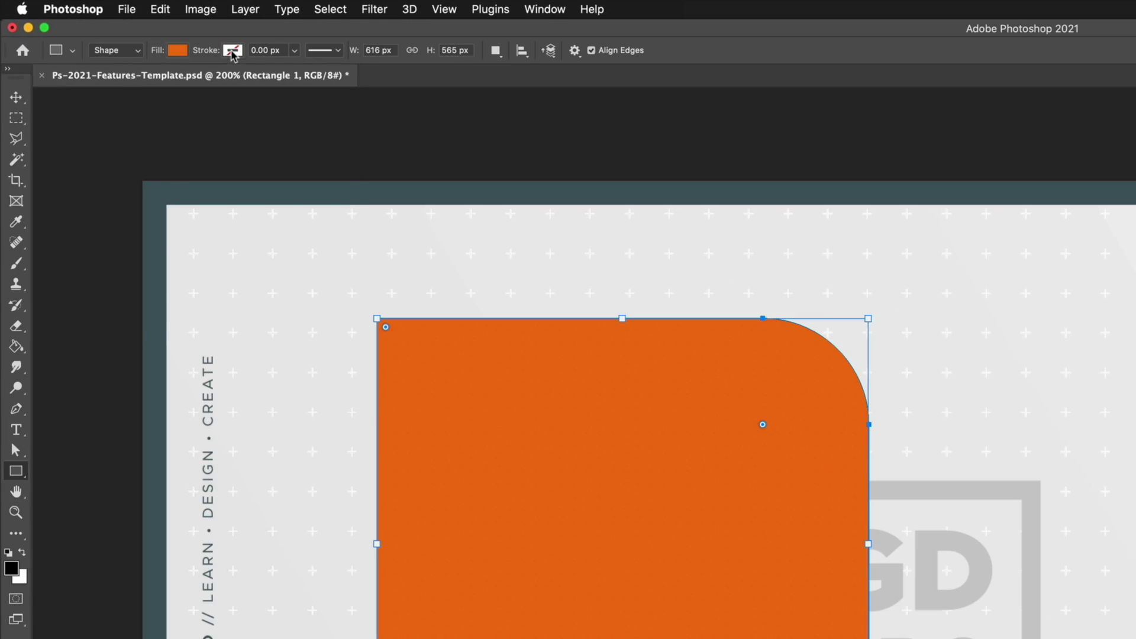
Give the rectangle a light blue stroke 42.89 px wide, aligned to the centre of its path.
left_click(232, 52)
left_click(133, 132)
left_click(292, 52)
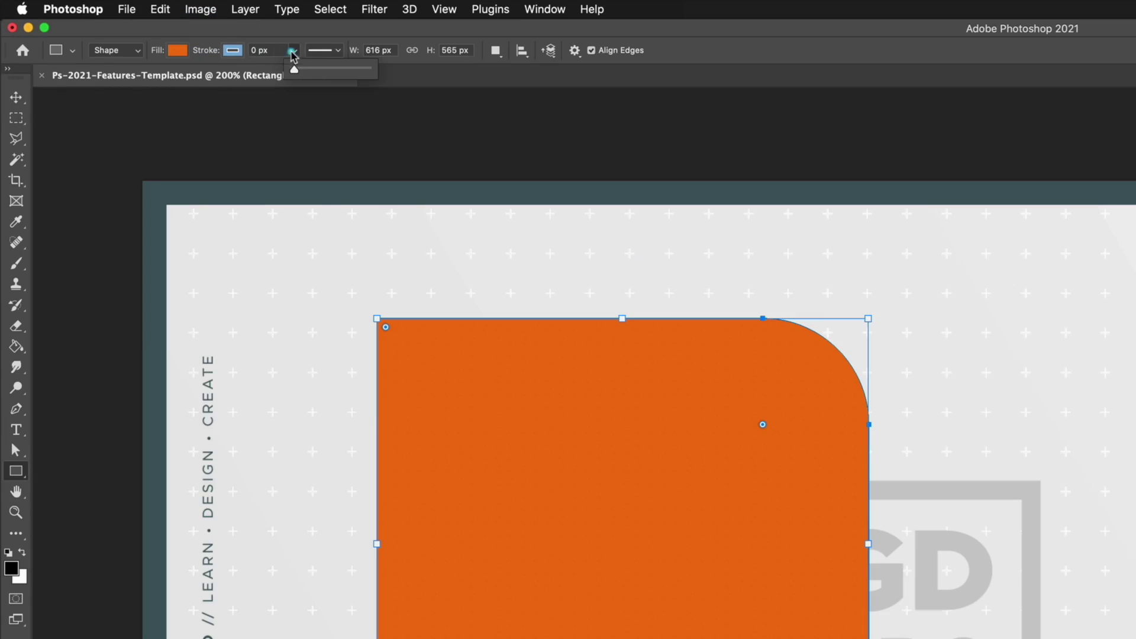
left_click_drag(296, 70, 317, 71)
left_click(340, 52)
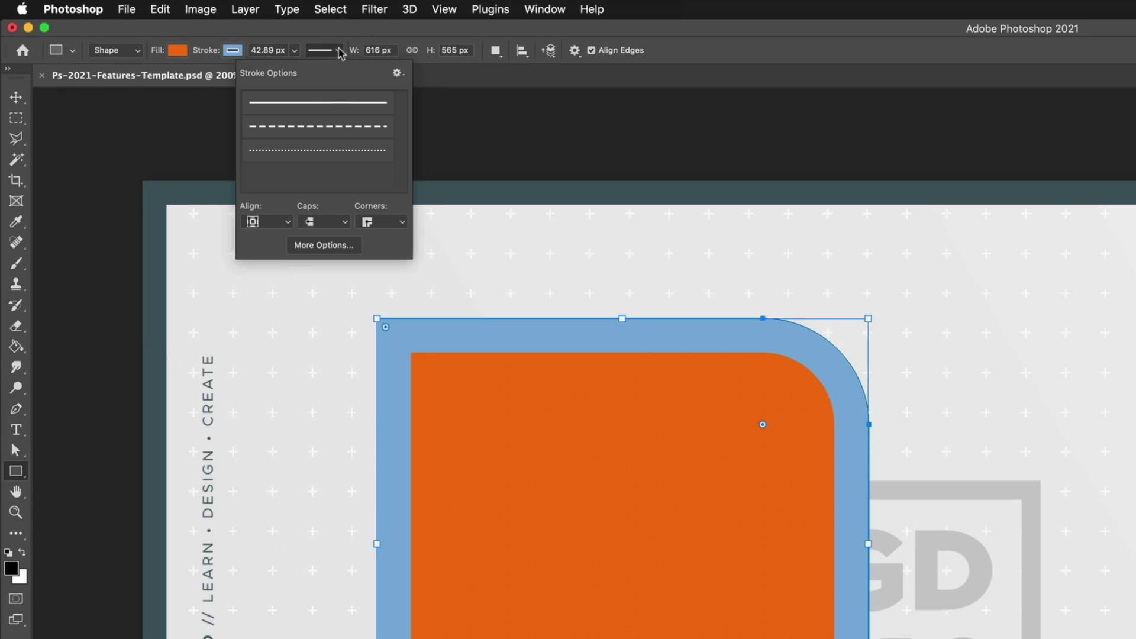
left_click(287, 223)
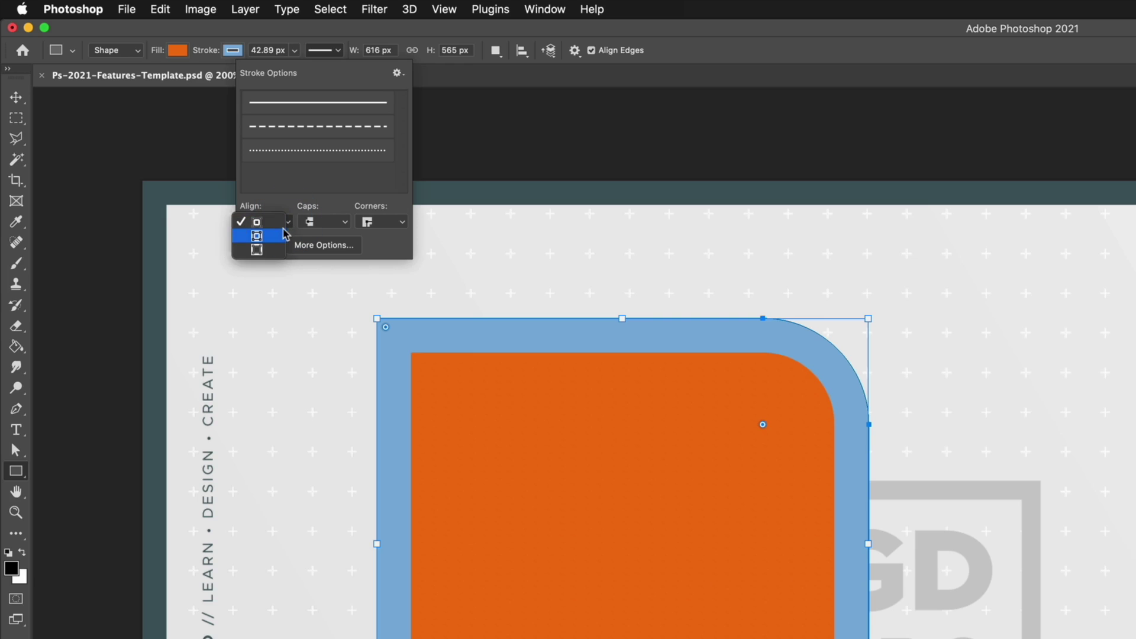
left_click(278, 248)
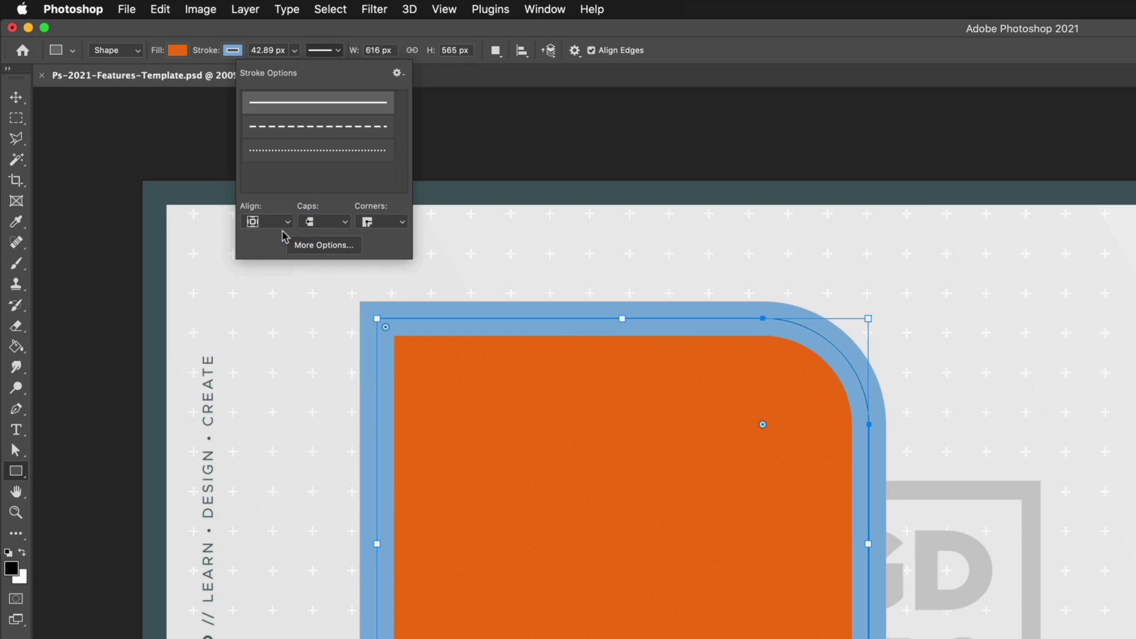
Try round caps and round corners on the rectangle's stroke.
left_click(338, 222)
left_click(331, 233)
left_click(380, 222)
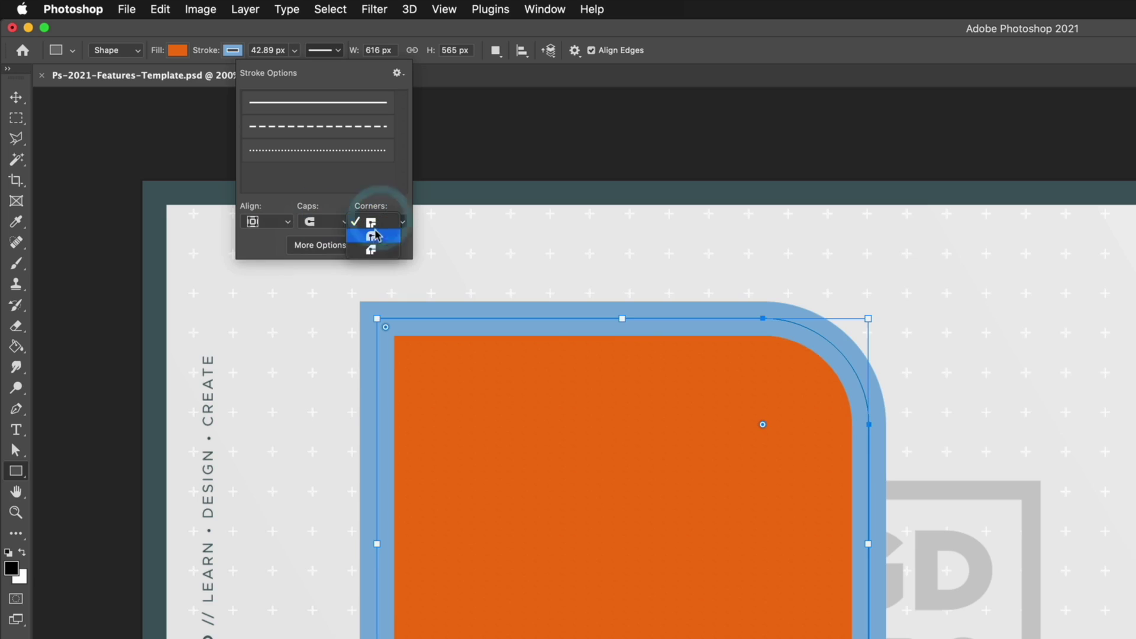
left_click(378, 234)
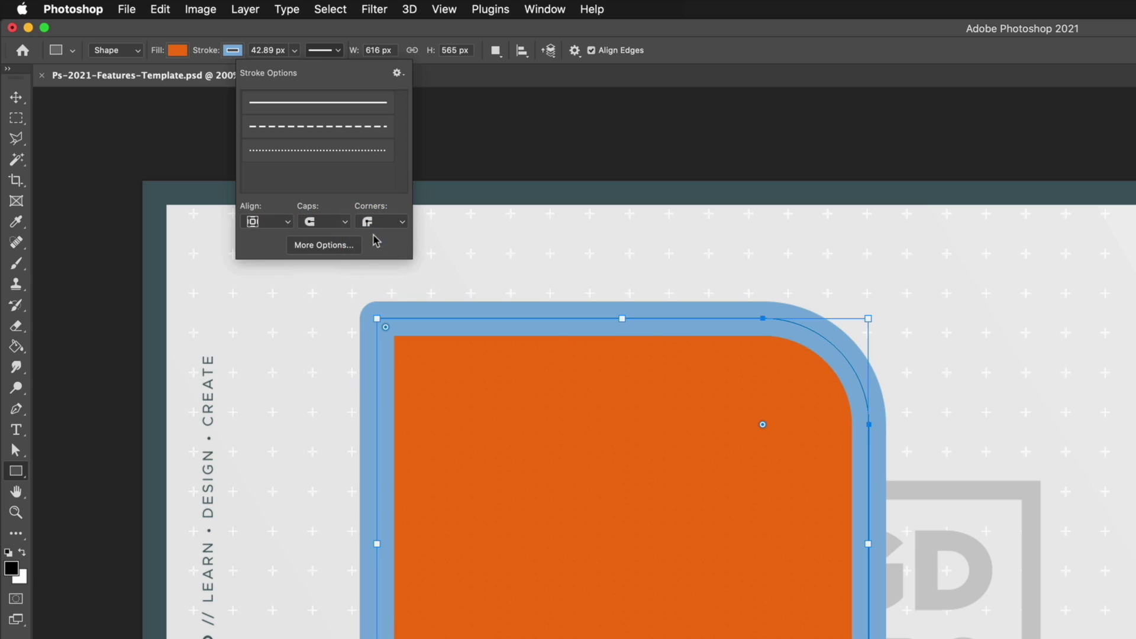
Preview the dotted and dashed line styles on the rectangle's stroke and return it to the solid line.
left_click(323, 150)
left_click(330, 136)
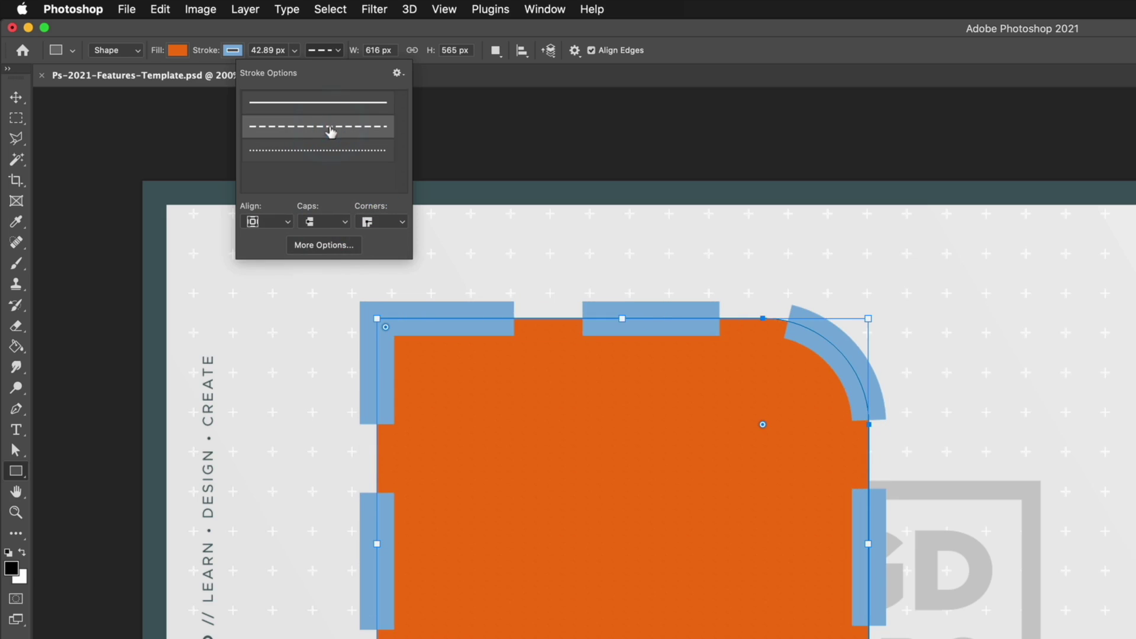
left_click(329, 105)
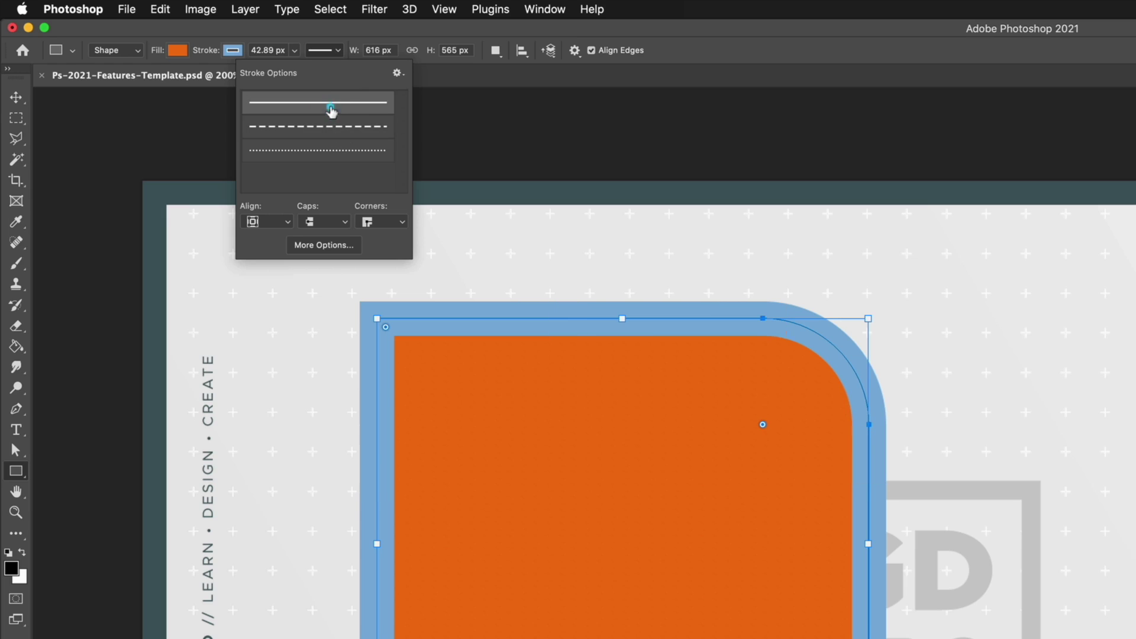
left_click(325, 50)
Draw an equilateral triangle about 265 px wide and 230 px high with the Triangle tool, on the empty area right of the logo.
right_click(17, 472)
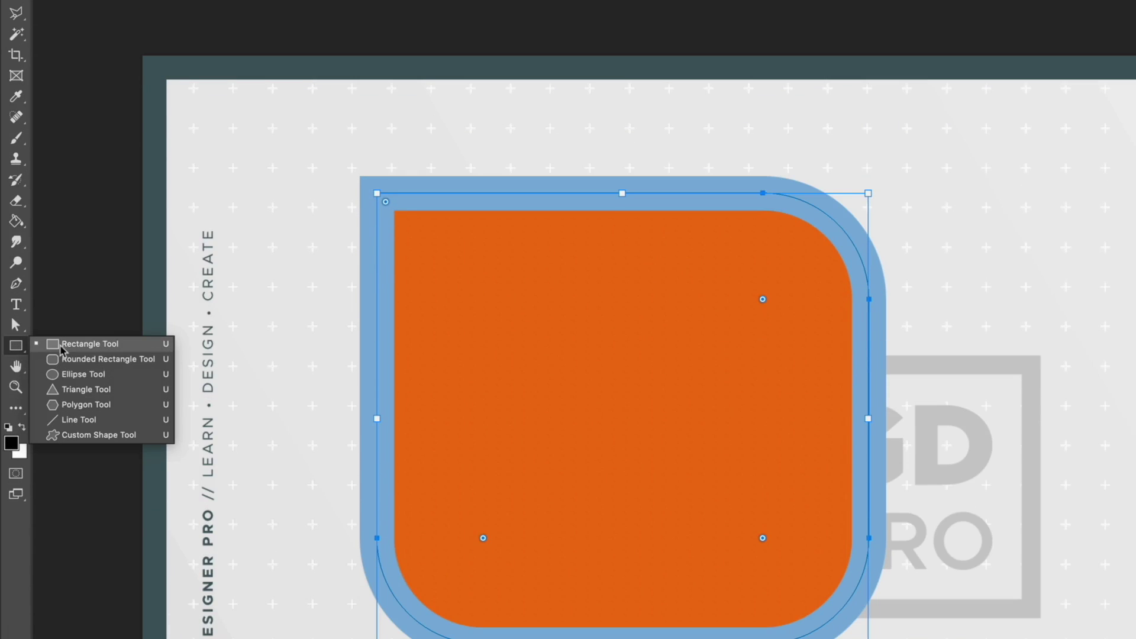
left_click(70, 391)
mouse_move(512, 198)
left_mouse_down()
mouse_move(581, 278)
mouse_move(754, 394)
mouse_move(715, 362)
mouse_move(819, 461)
mouse_move(766, 441)
mouse_move(717, 390)
mouse_move(792, 450)
left_mouse_up()
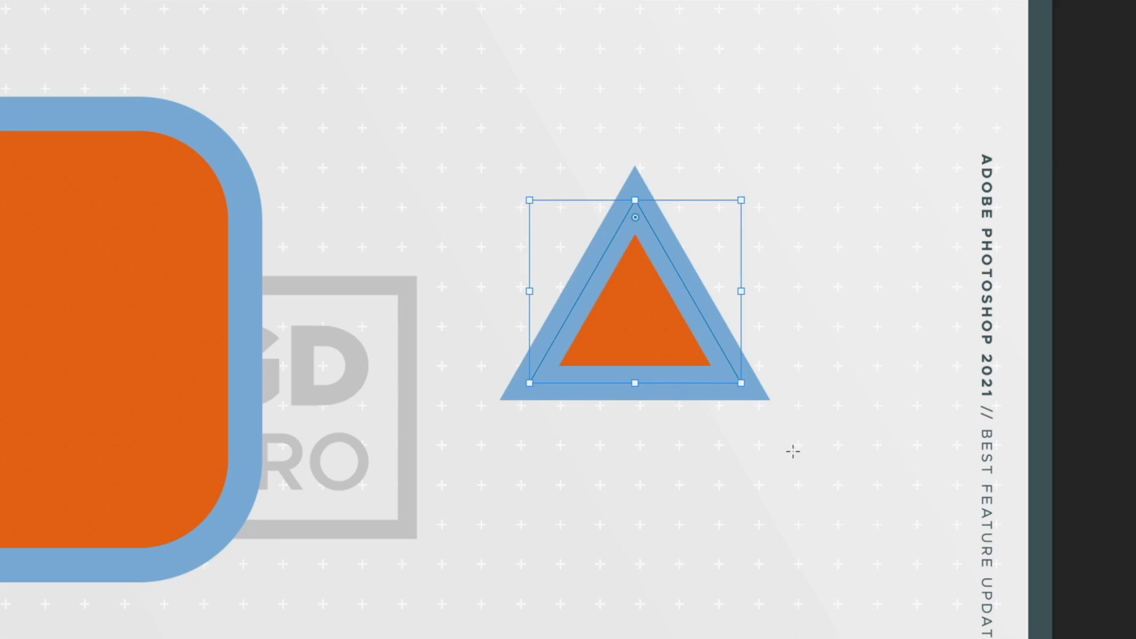
View the Create Triangle options without making another shape, and slightly round the existing triangle's corners.
left_click(580, 525)
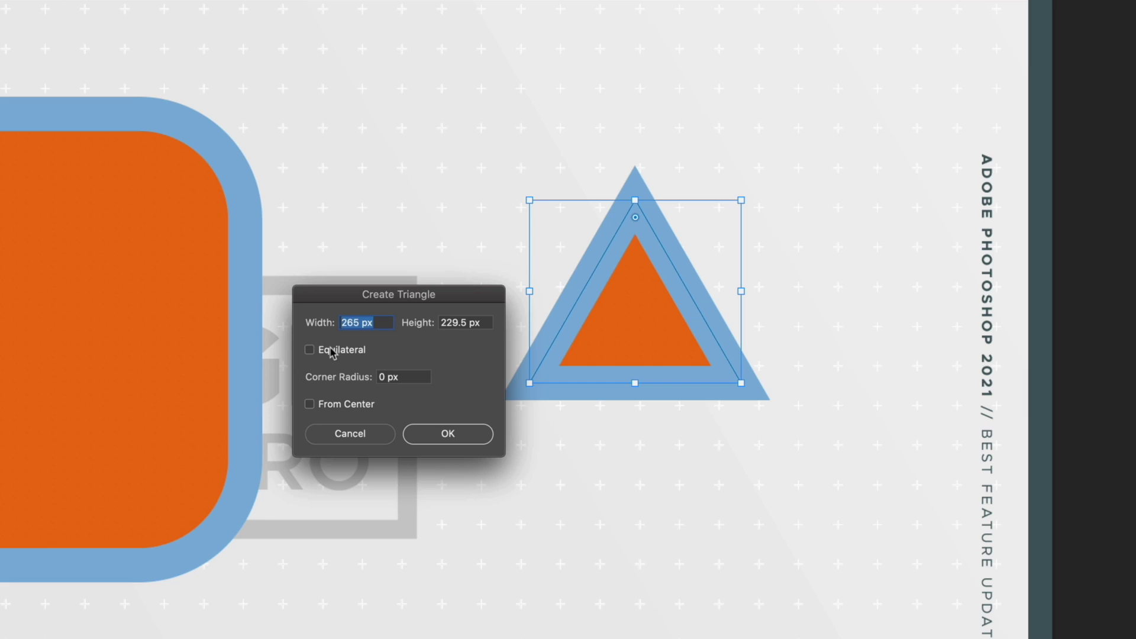
left_click(350, 434)
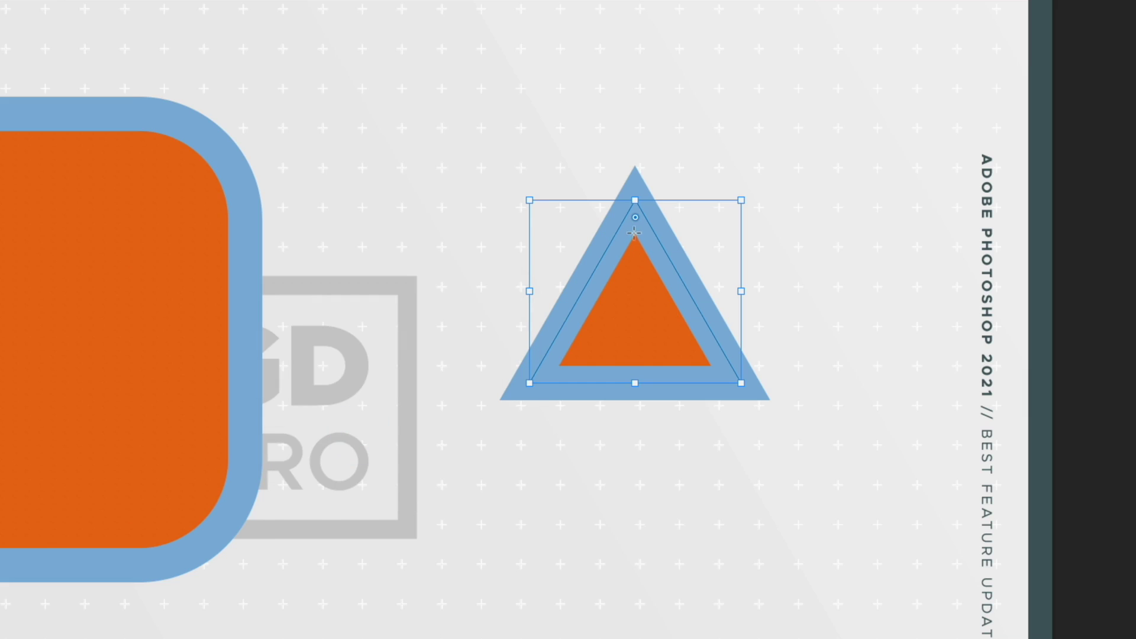
left_click_drag(633, 220, 635, 234)
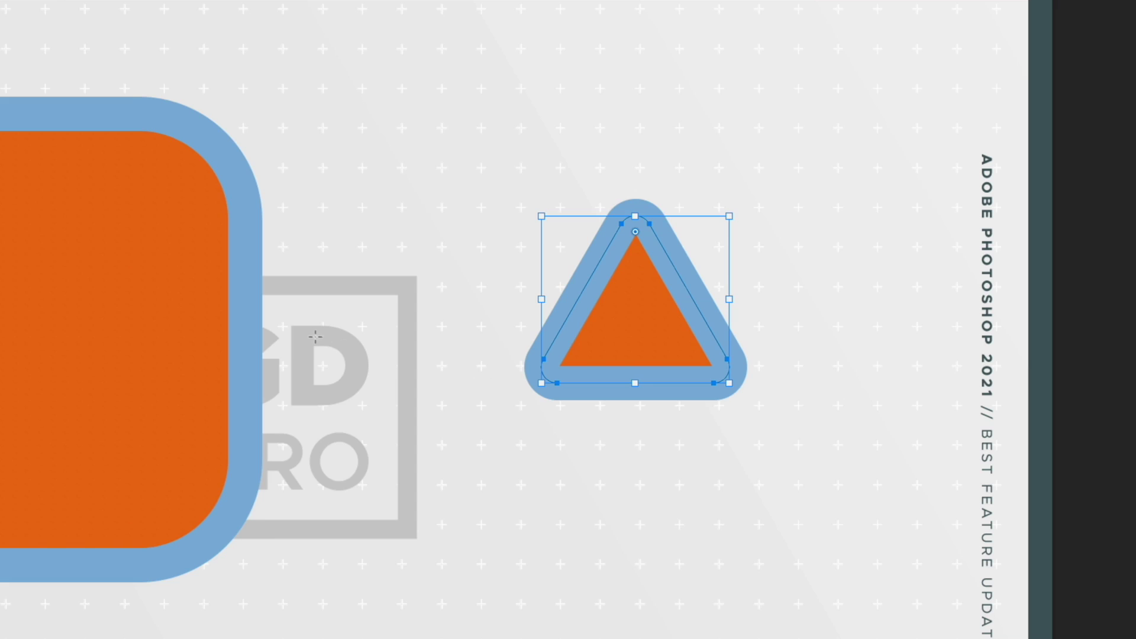